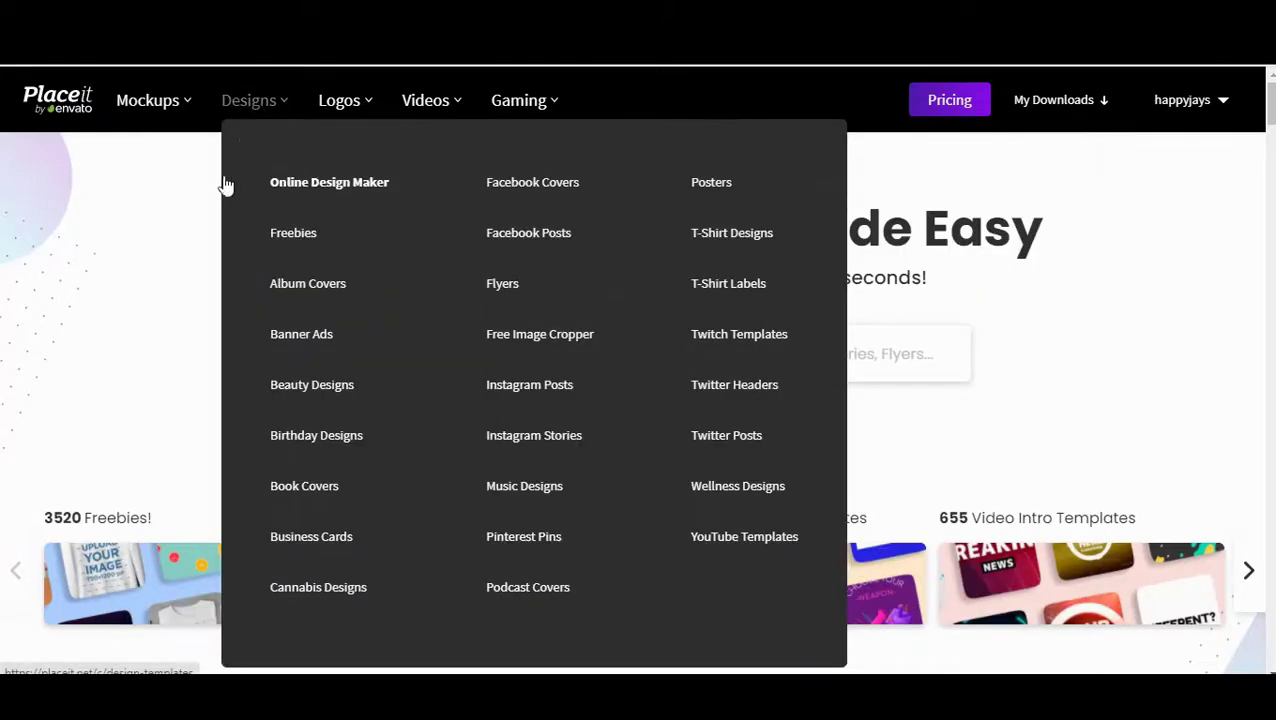
- View the subscription pricing options, then dismiss the pricing overlay
mouse_move(392, 107)
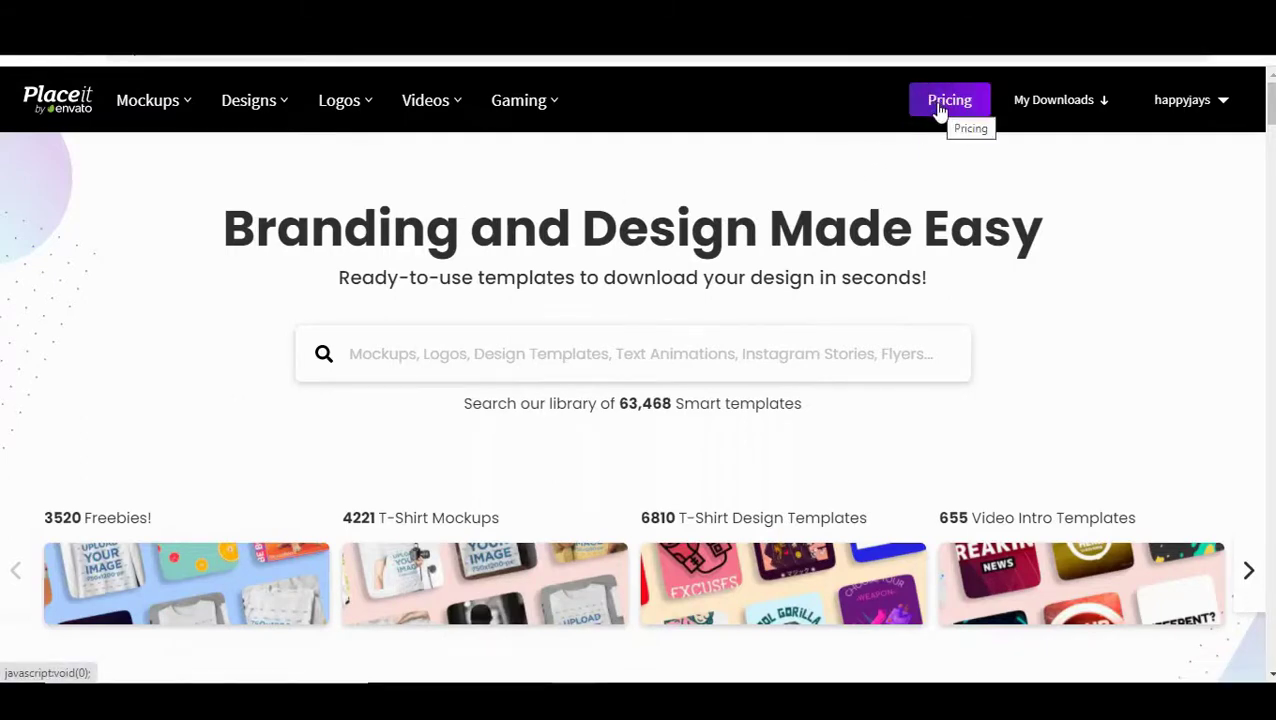
click(940, 108)
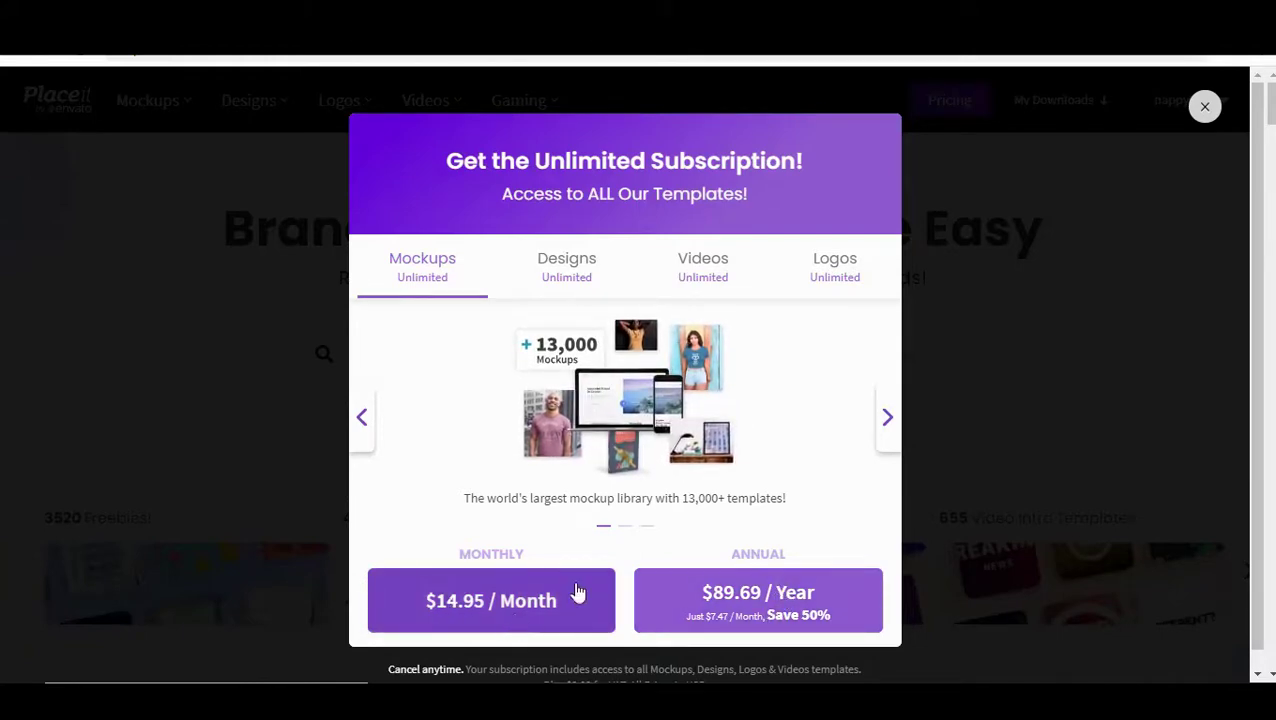
click(1204, 107)
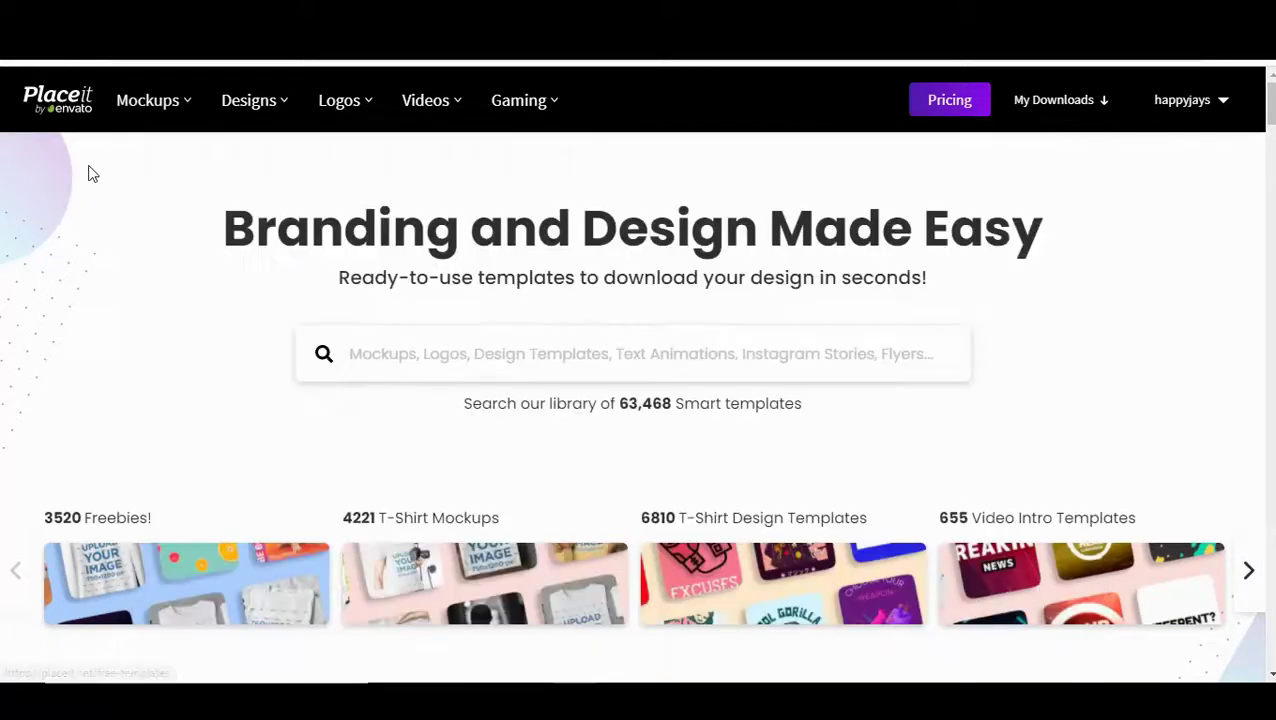
- Browse the Mockups > T-Shirts collection results
mouse_move(175, 107)
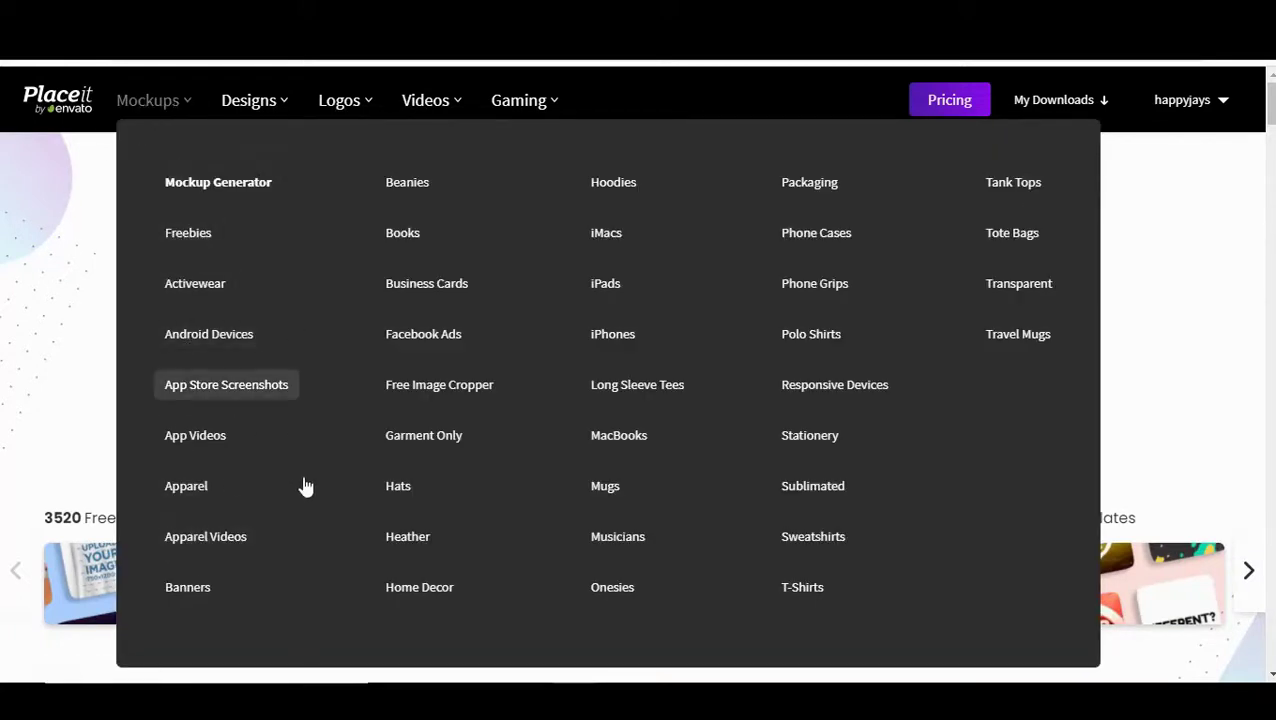
click(803, 588)
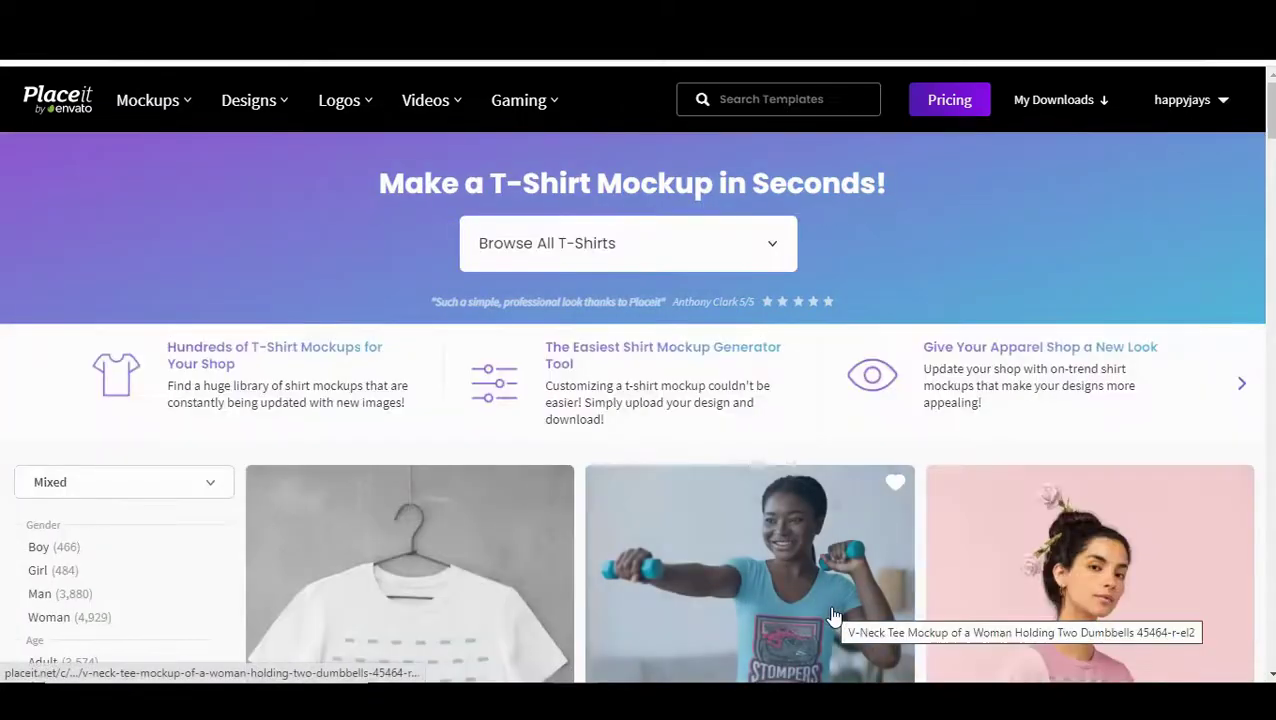
scroll(678, 456, down, 7)
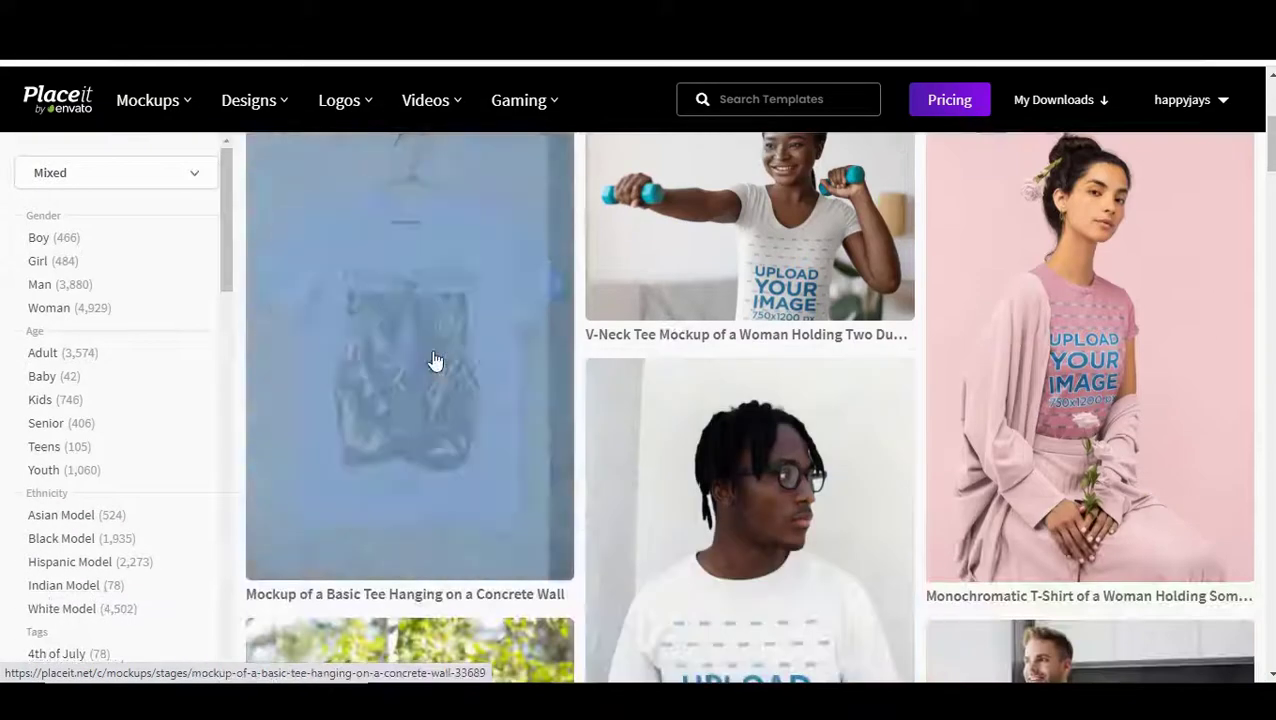
scroll(470, 336, up, 2)
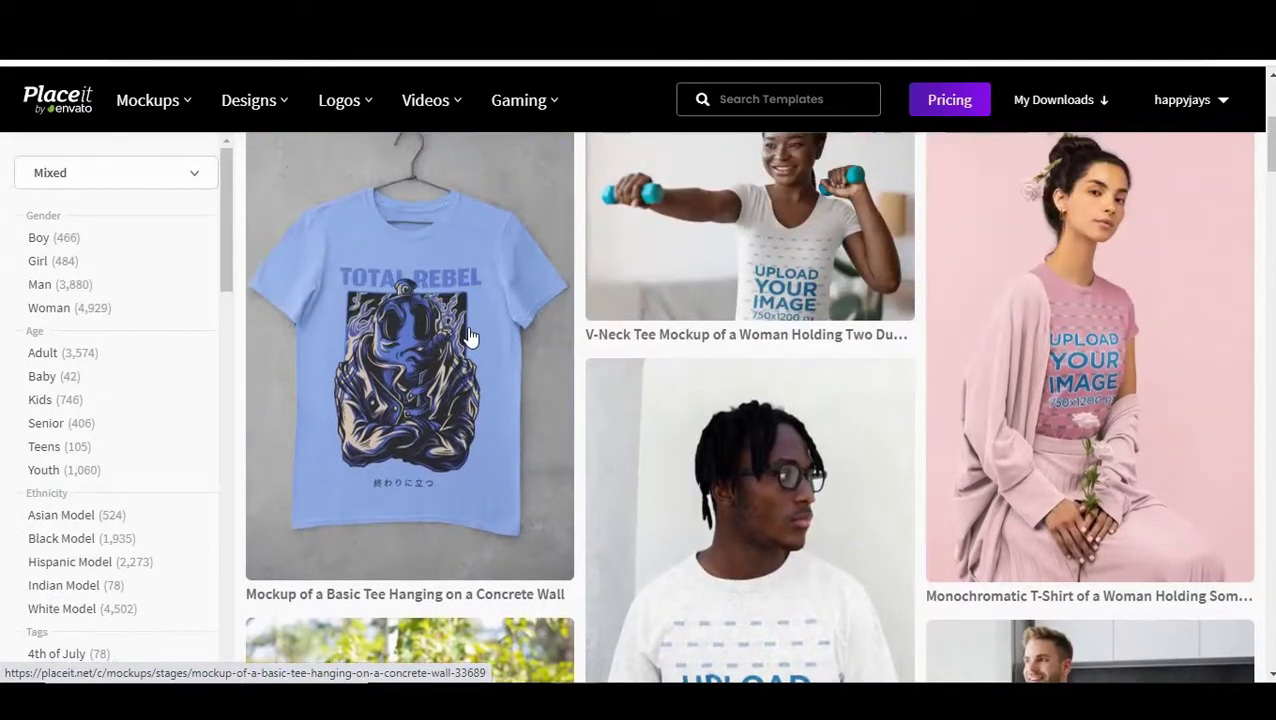
scroll(931, 452, down, 8)
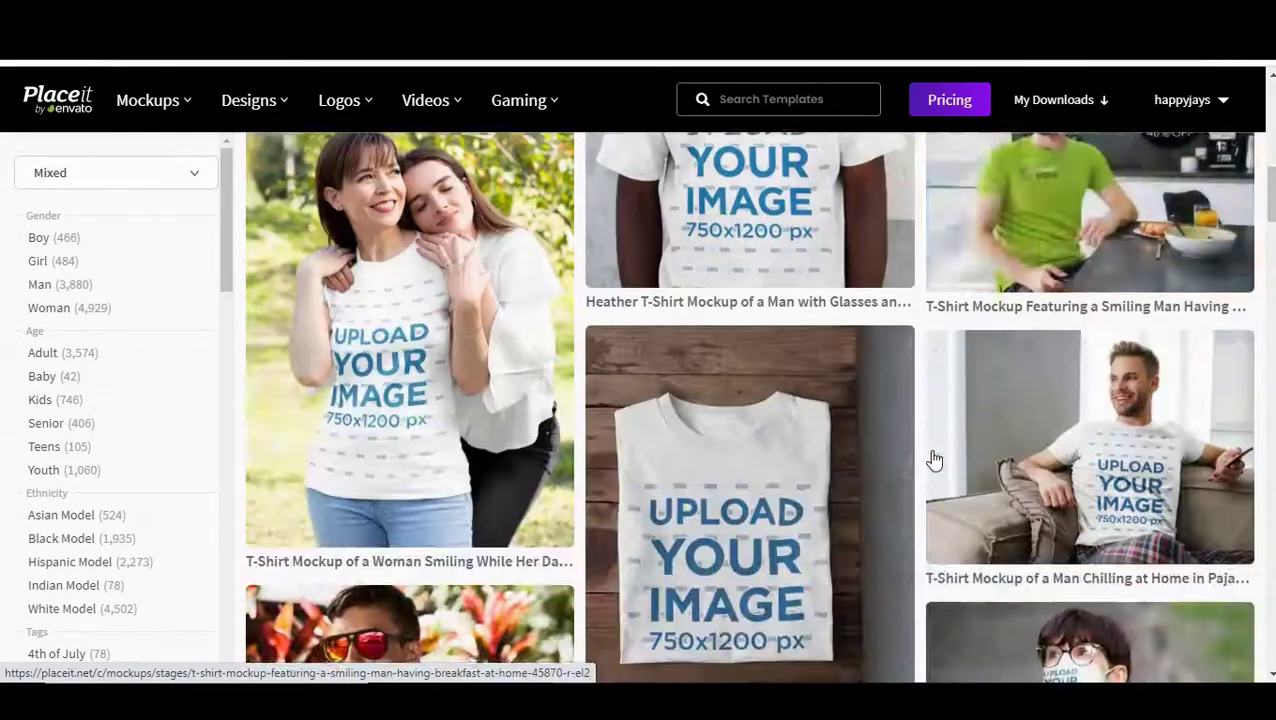
scroll(931, 465, down, 15)
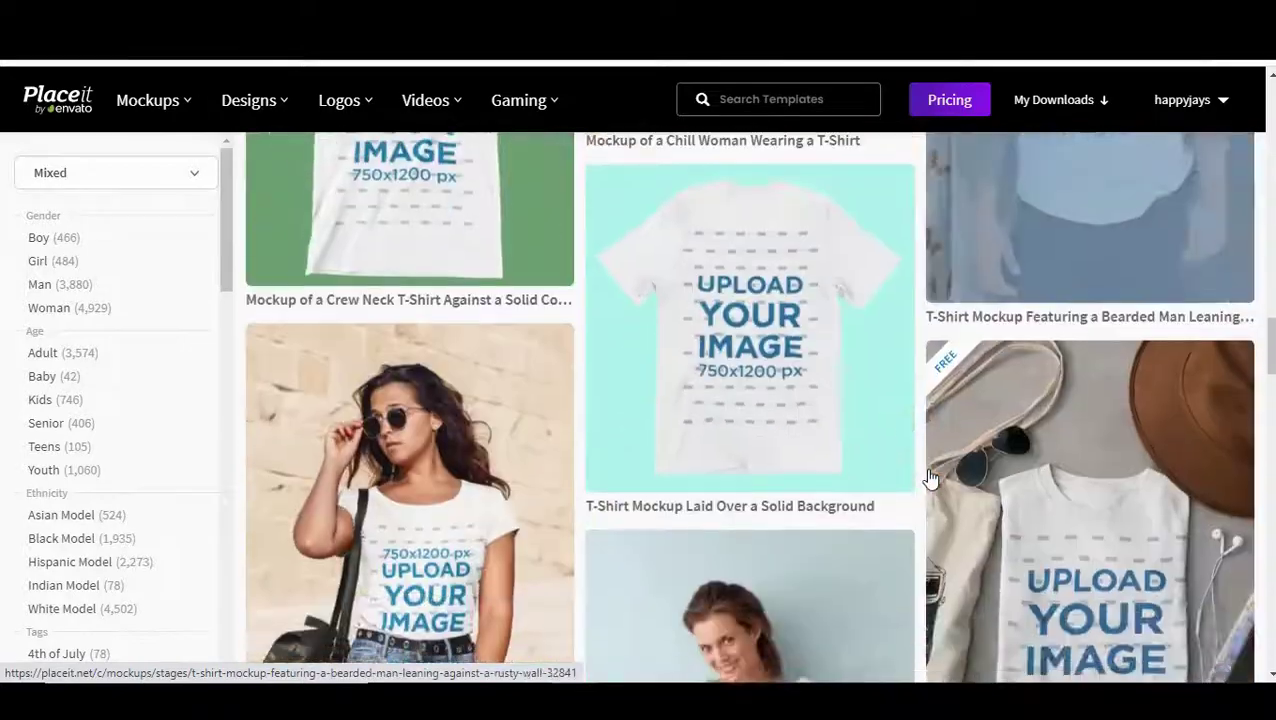
scroll(931, 479, down, 20)
scroll(882, 513, up, 7)
- Jump to results page 386 and look through its black tee mockups
click(886, 598)
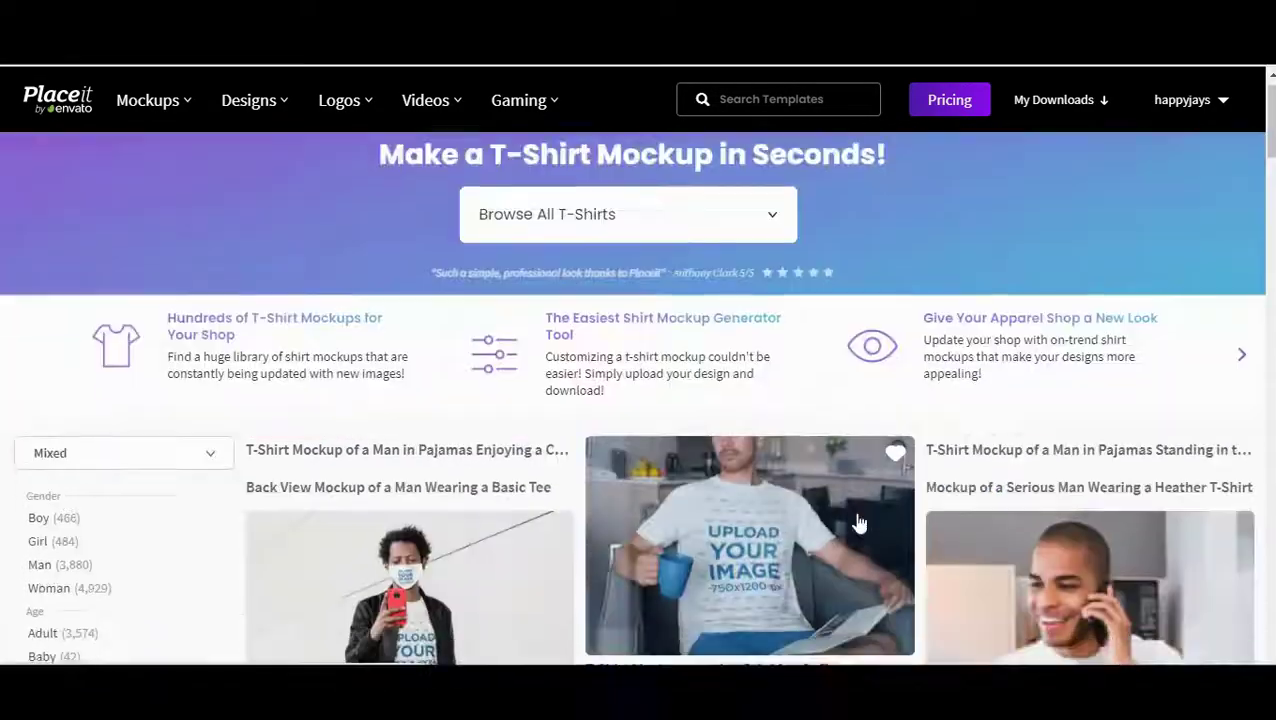
scroll(855, 515, down, 6)
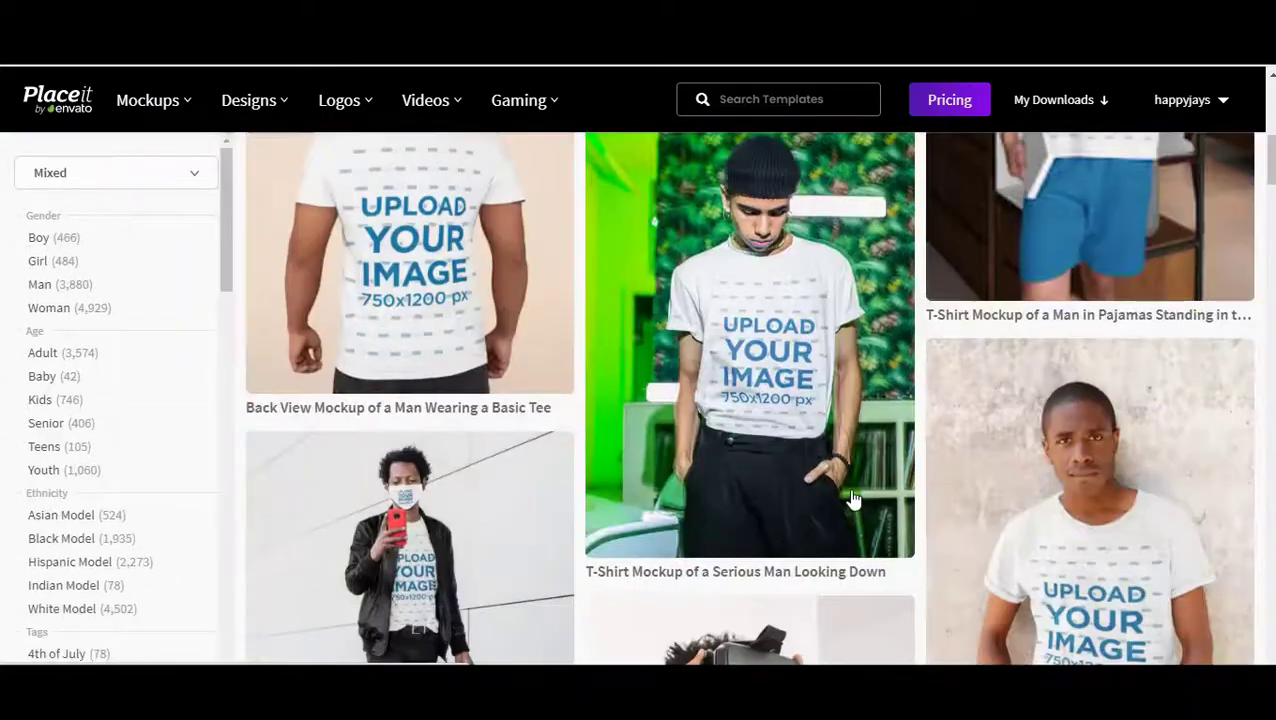
scroll(851, 508, down, 20)
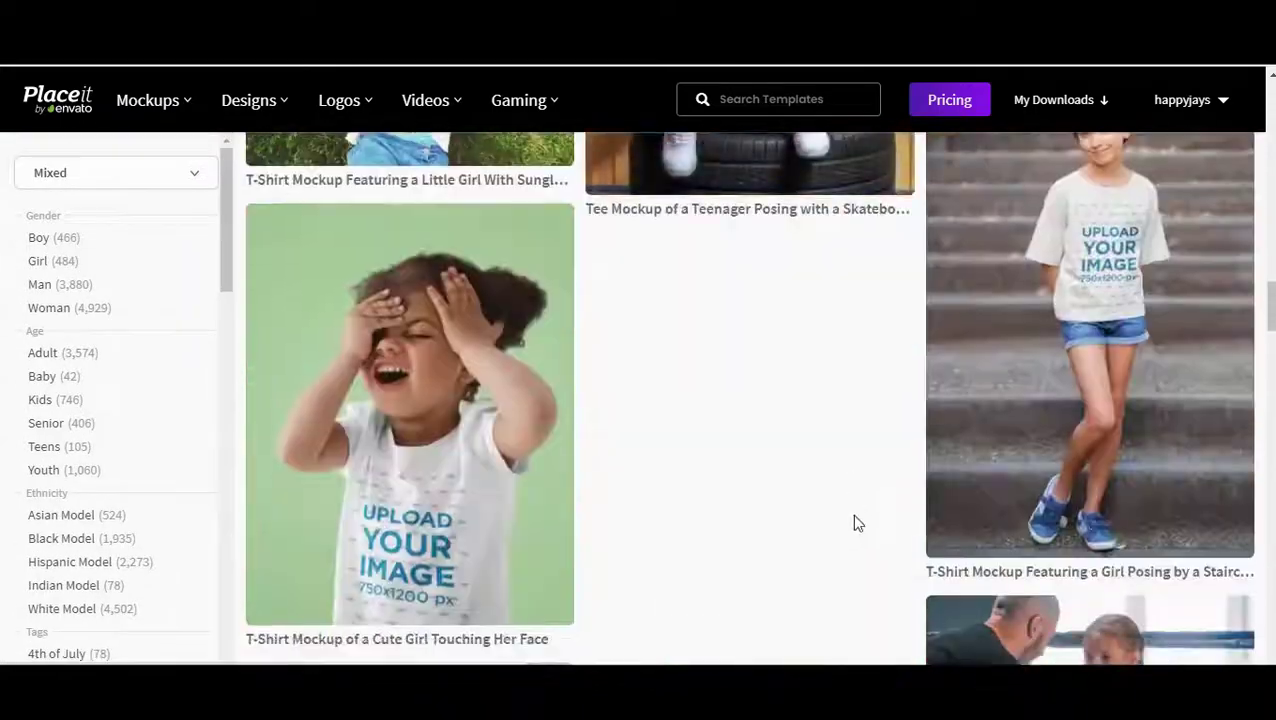
scroll(855, 515, down, 5)
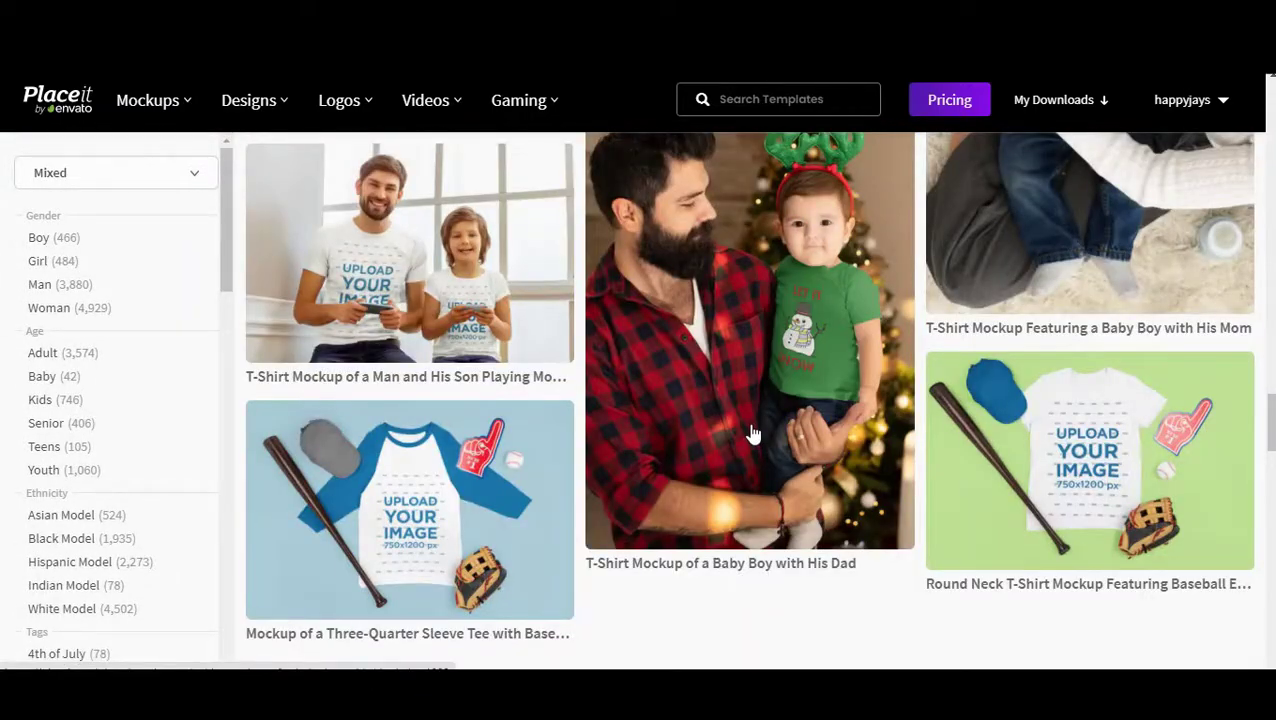
scroll(763, 430, down, 3)
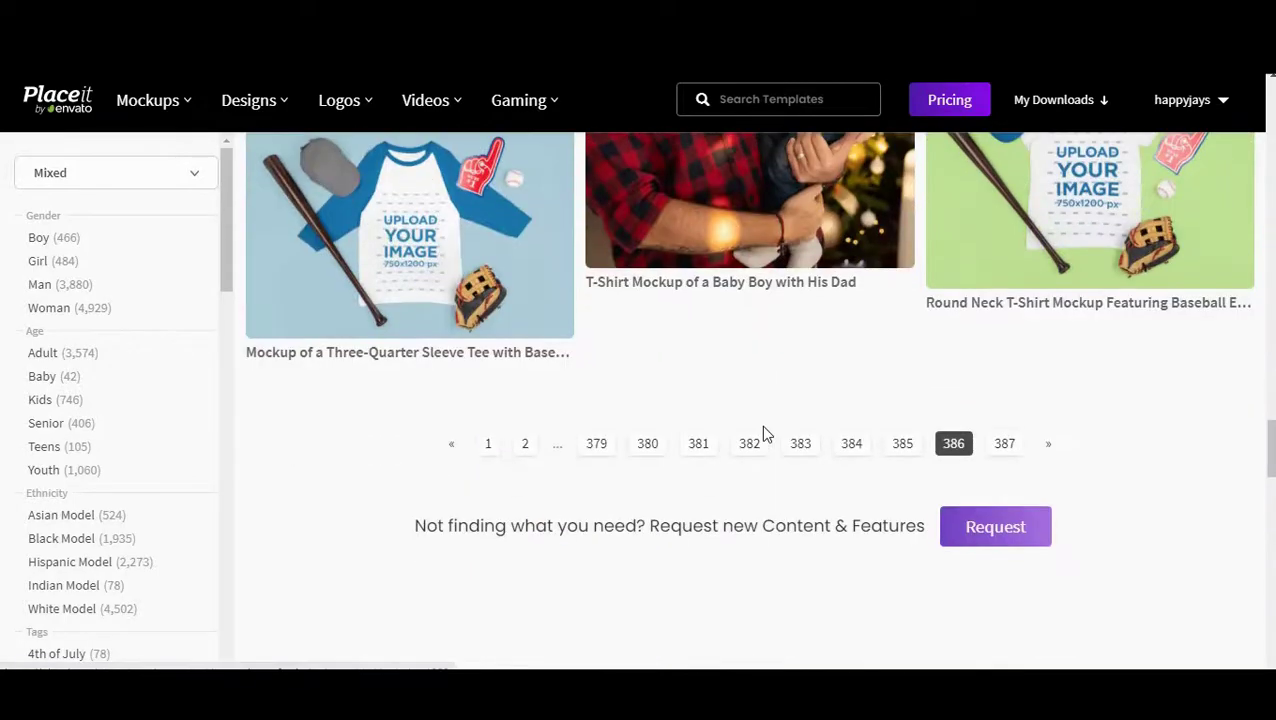
scroll(615, 402, up, 15)
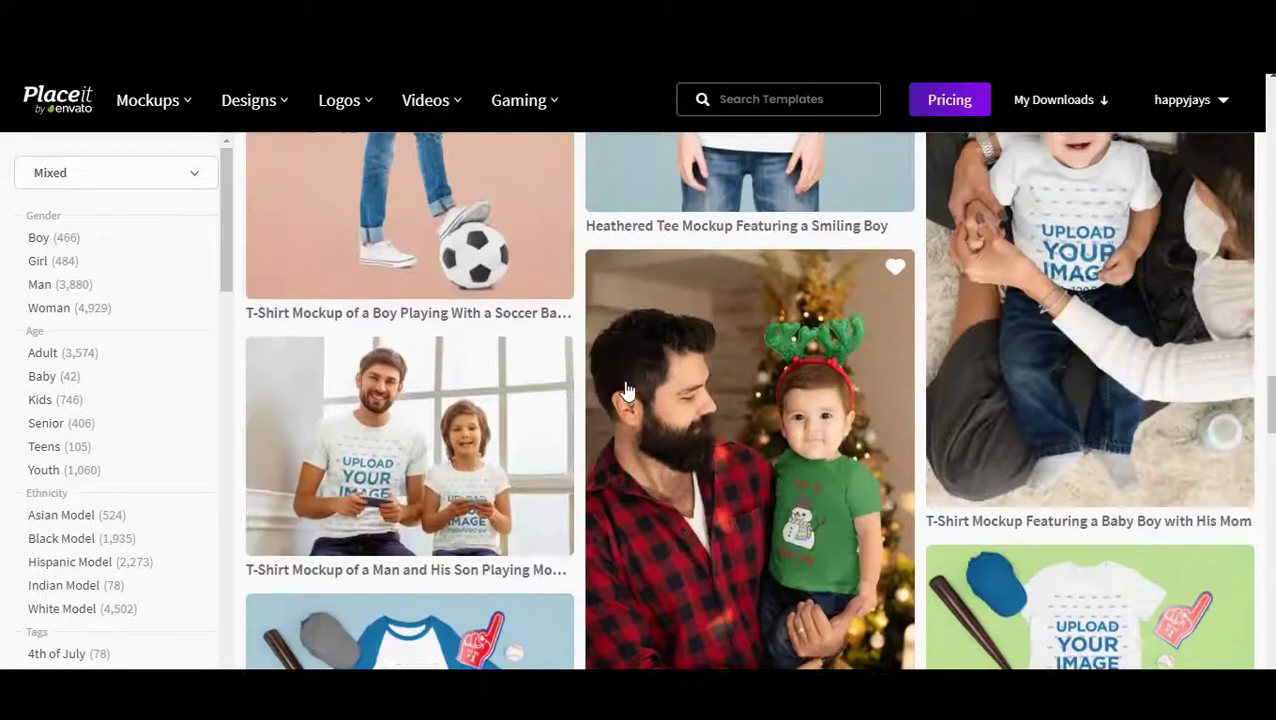
scroll(840, 363, down, 5)
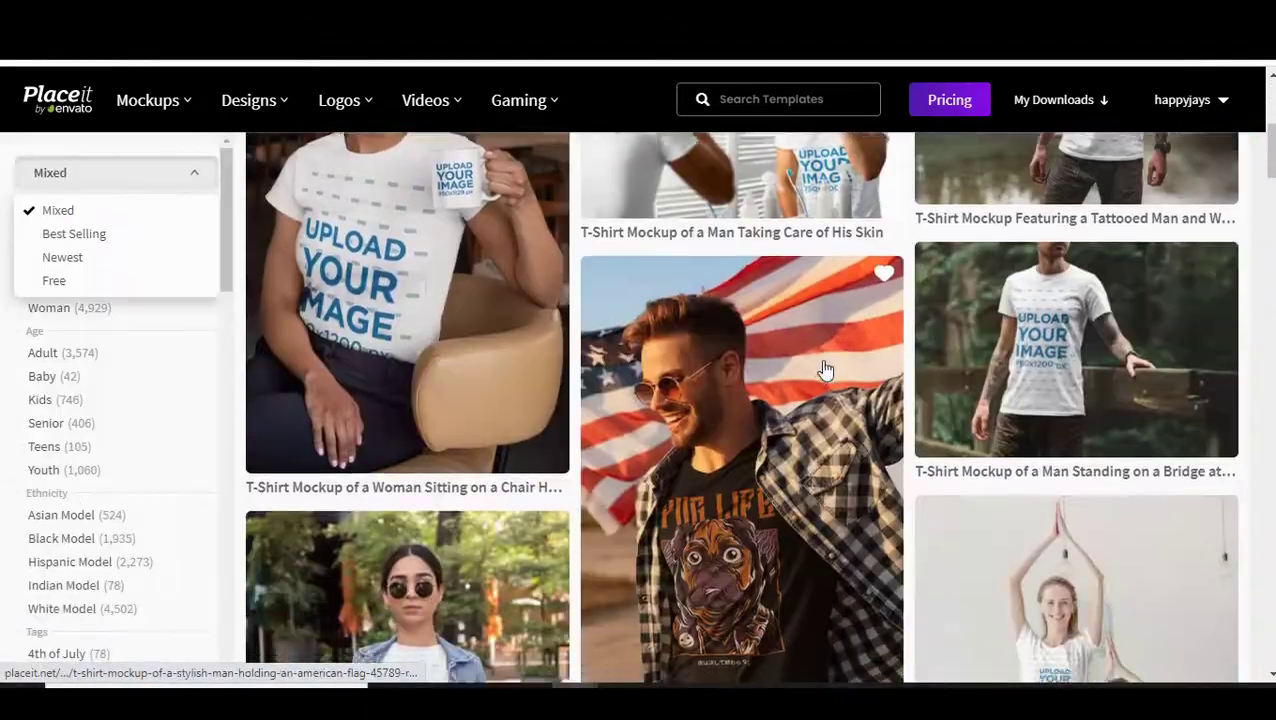
scroll(630, 270, down, 4)
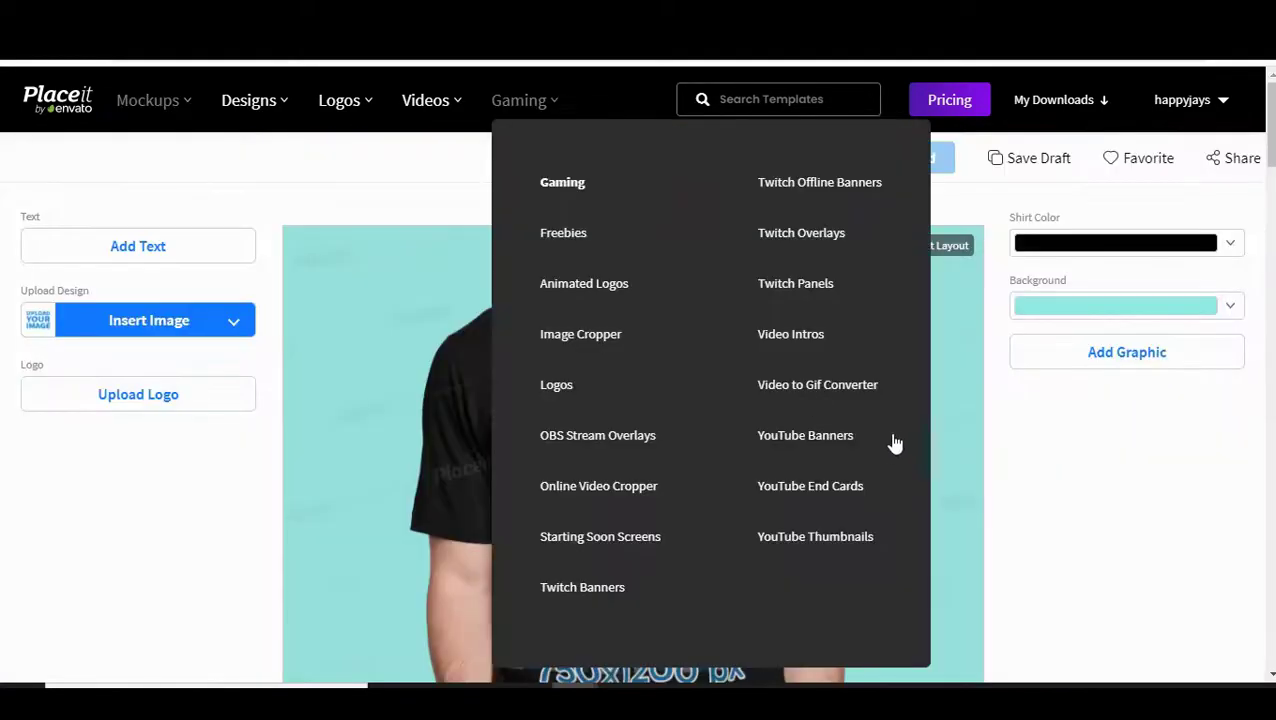
- Insert The Mafia image onto the shirt via Upload from Your Device
scroll(1124, 492, down, 3)
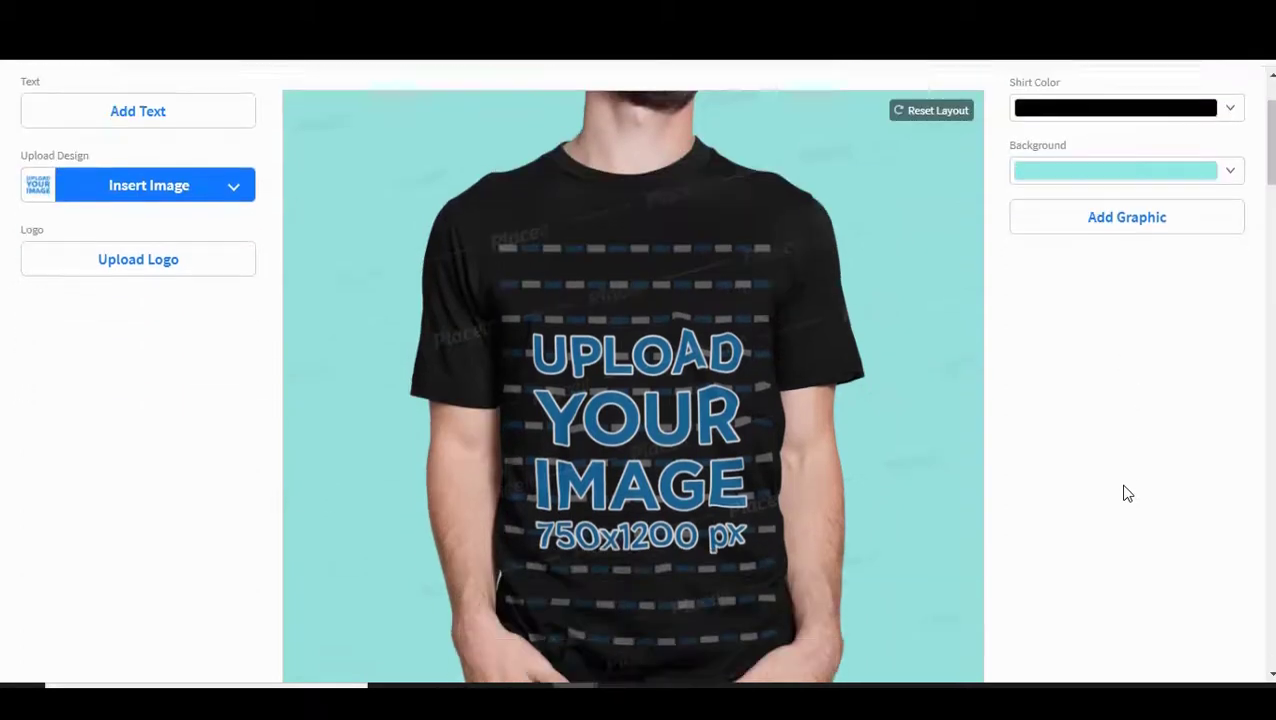
scroll(1124, 492, up, 2)
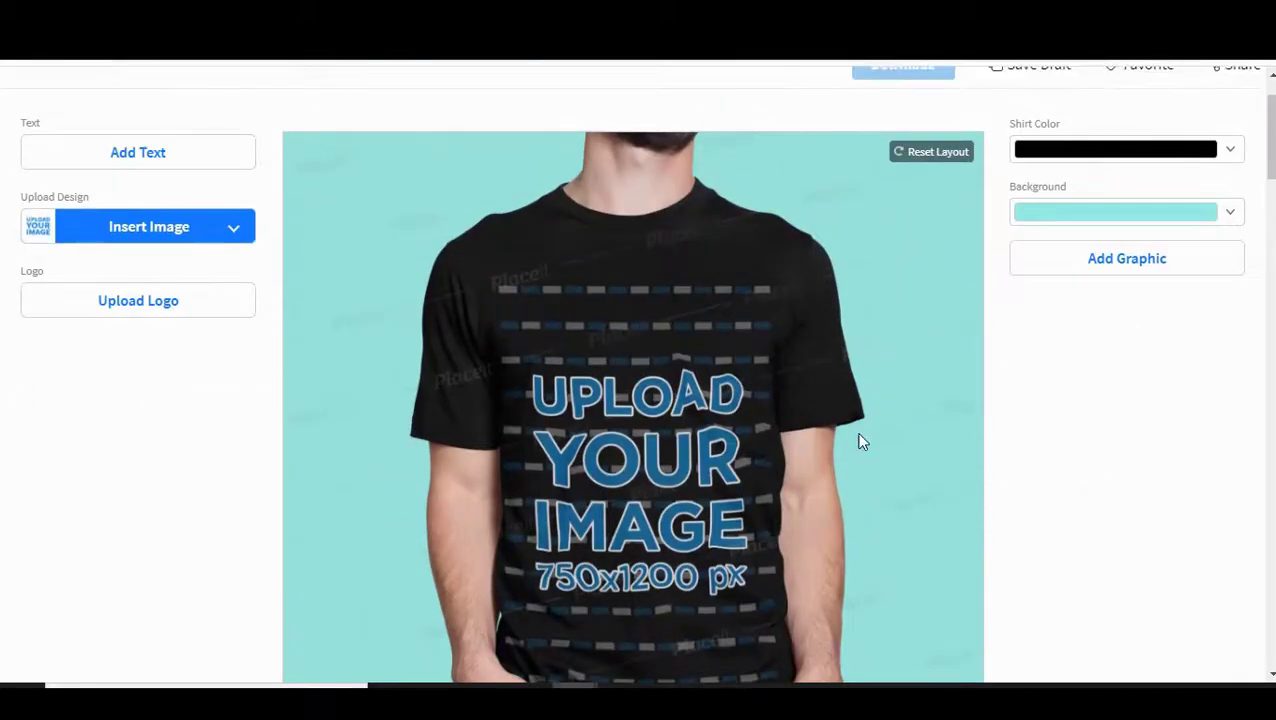
click(80, 232)
click(137, 266)
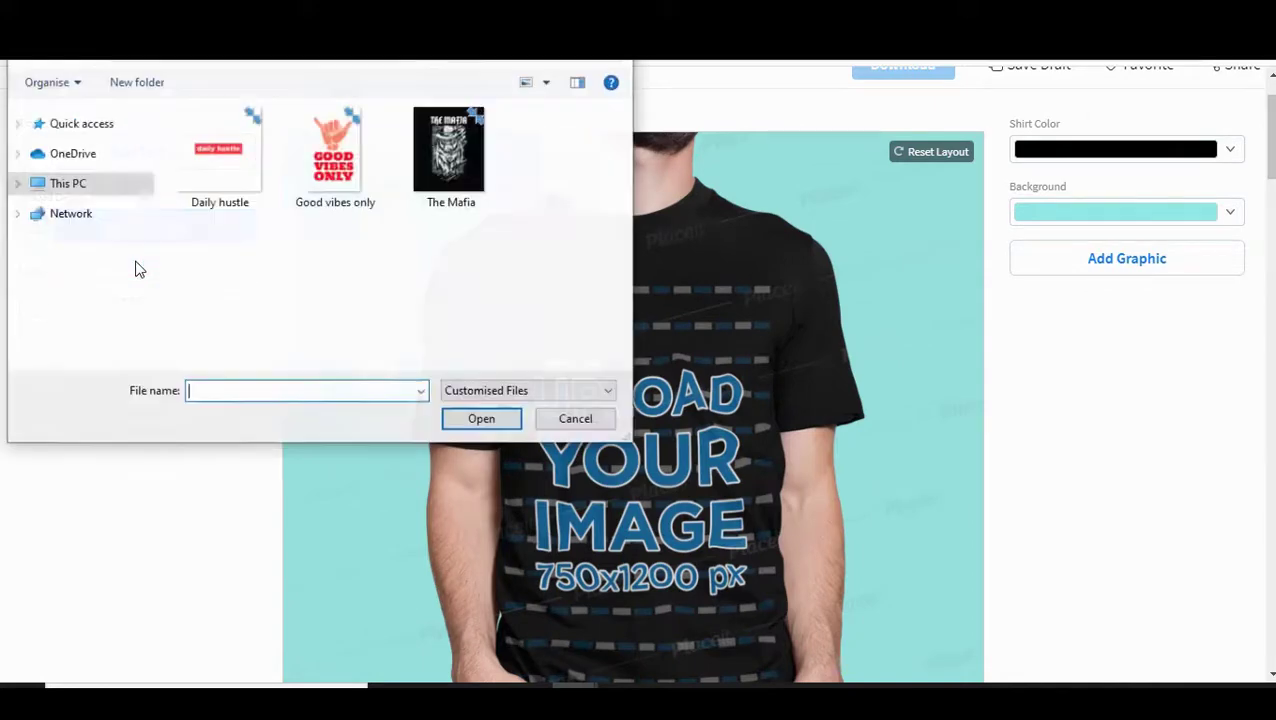
click(446, 162)
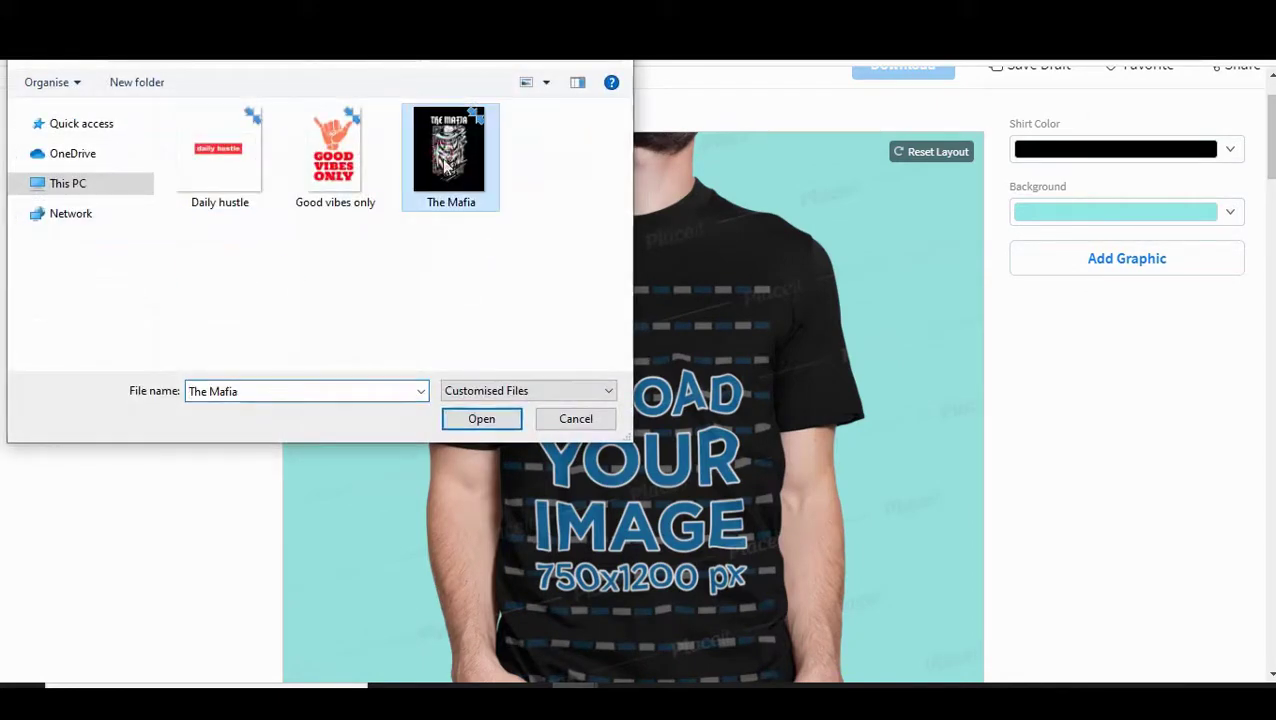
click(480, 419)
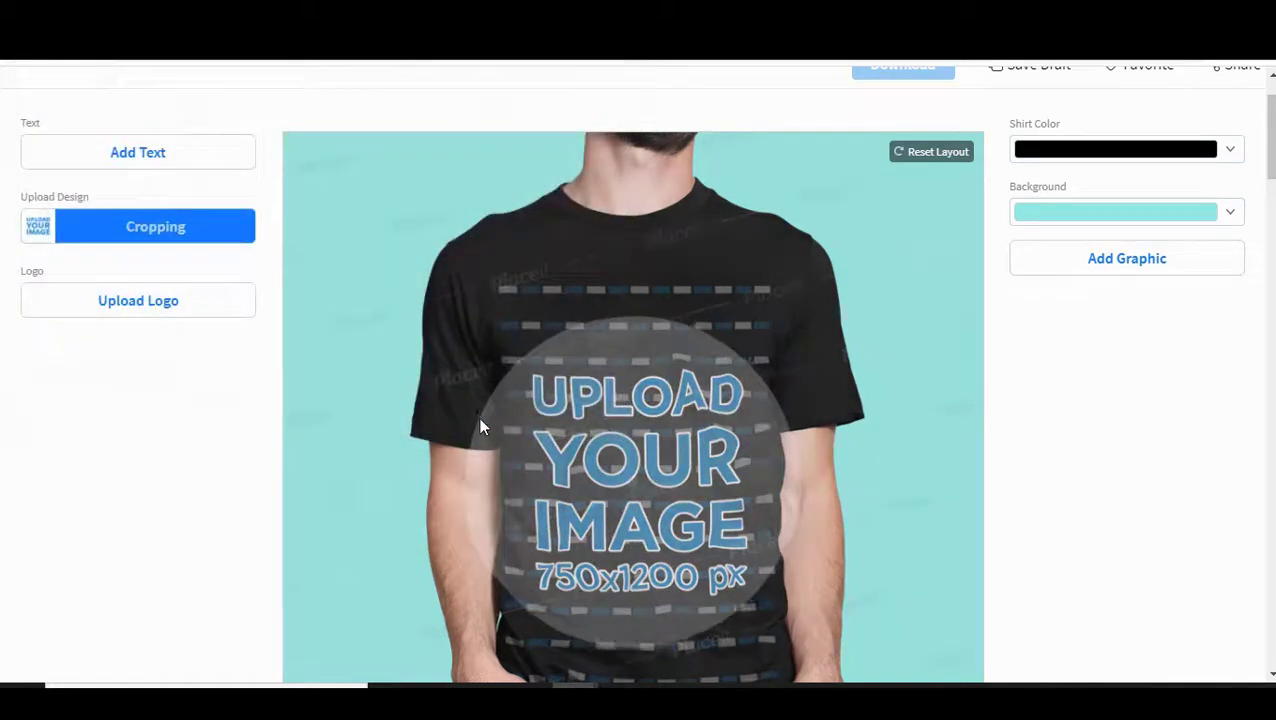
- Zoom and reposition The Mafia gorilla design in the crop area, then apply the crop
drag(540, 557, 498, 558)
drag(637, 320, 691, 225)
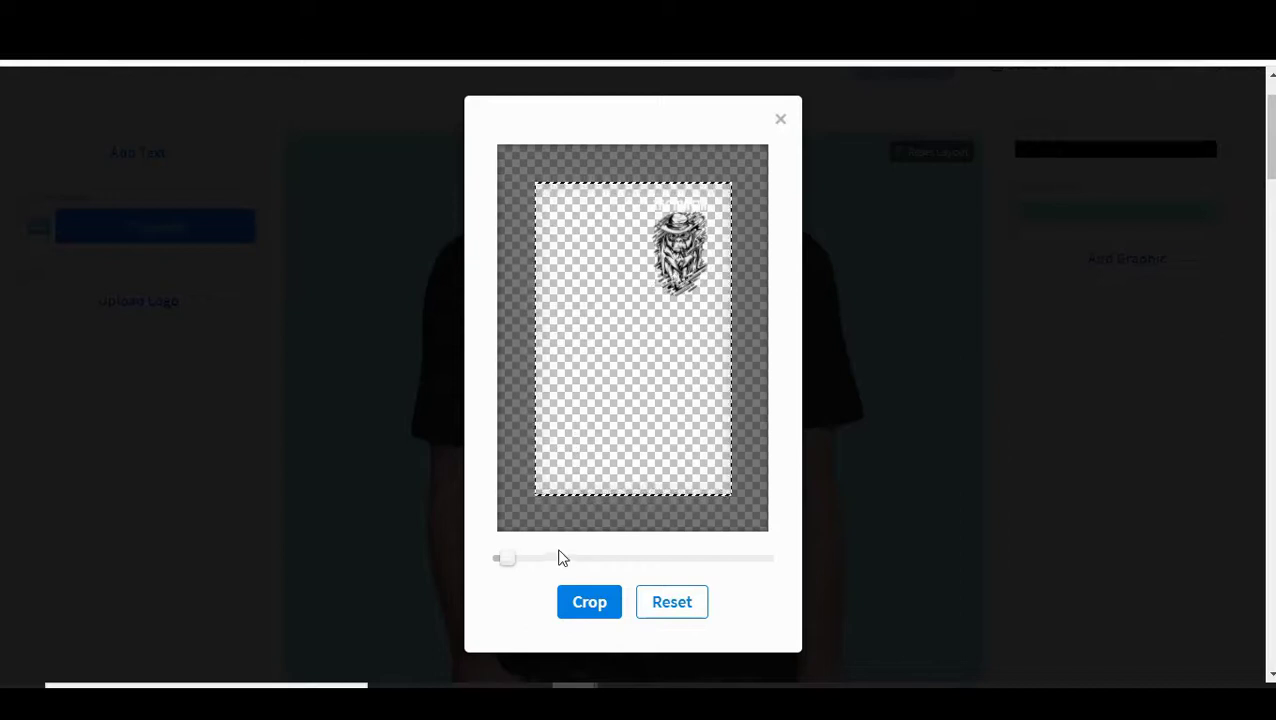
drag(511, 556, 550, 558)
drag(642, 296, 594, 386)
drag(550, 558, 559, 547)
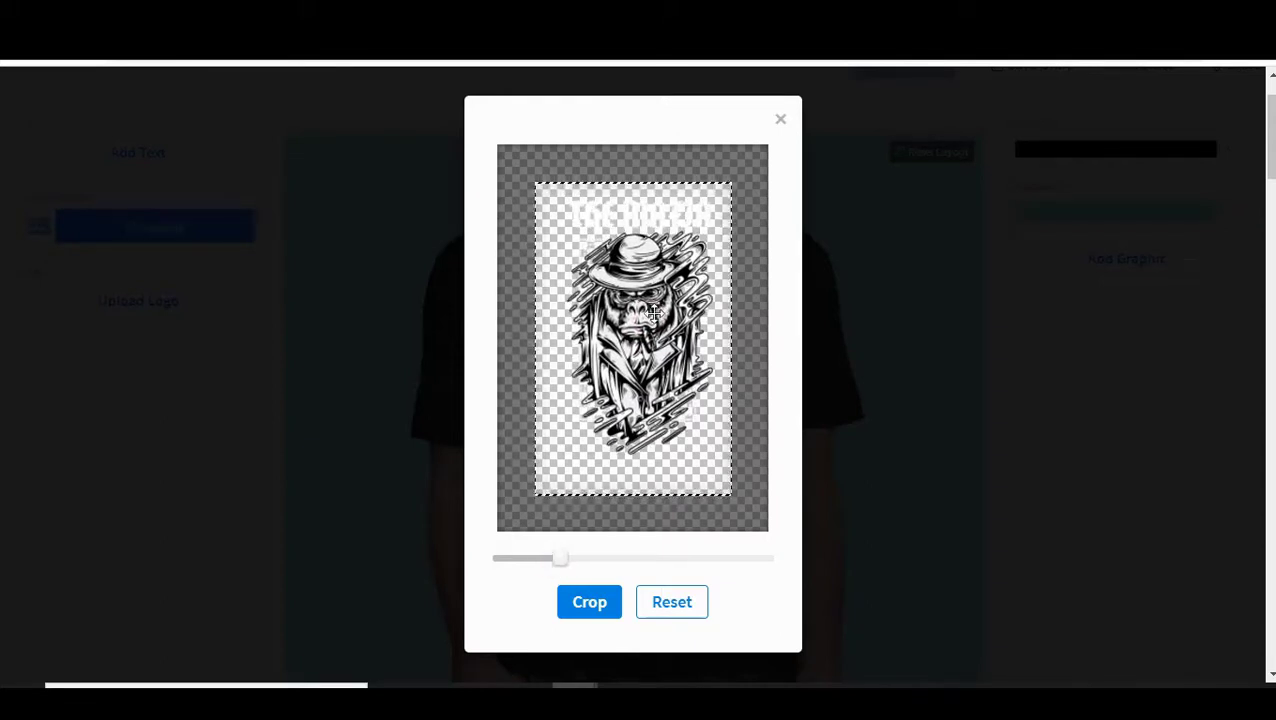
drag(640, 318, 634, 320)
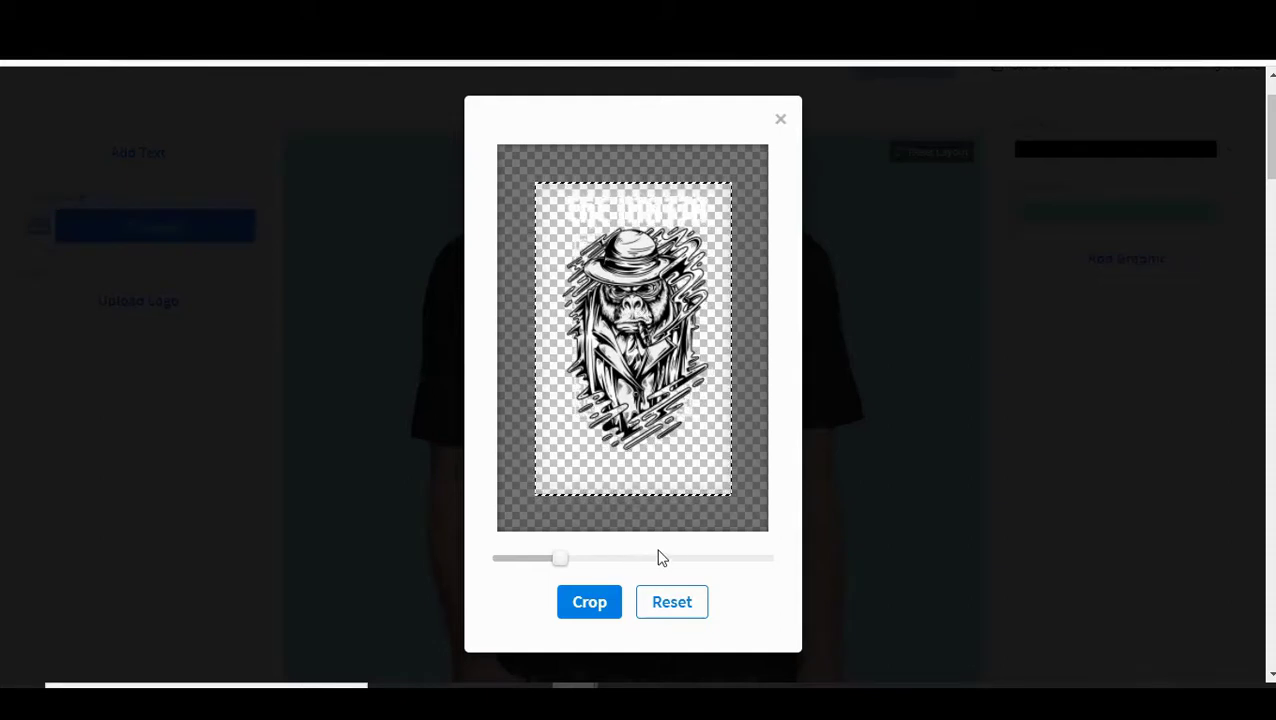
click(585, 606)
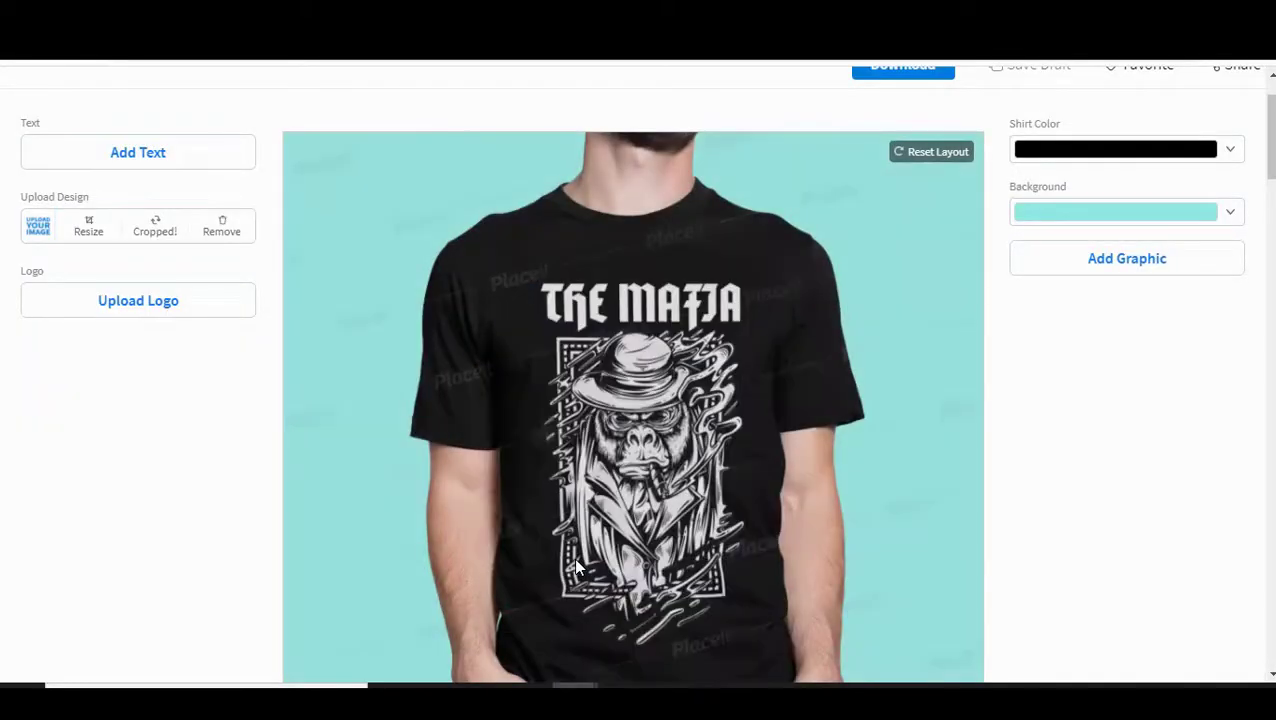
- Try red and then teal as the mockup background colour
scroll(672, 510, down, 3)
scroll(669, 510, up, 3)
scroll(670, 511, up, 1)
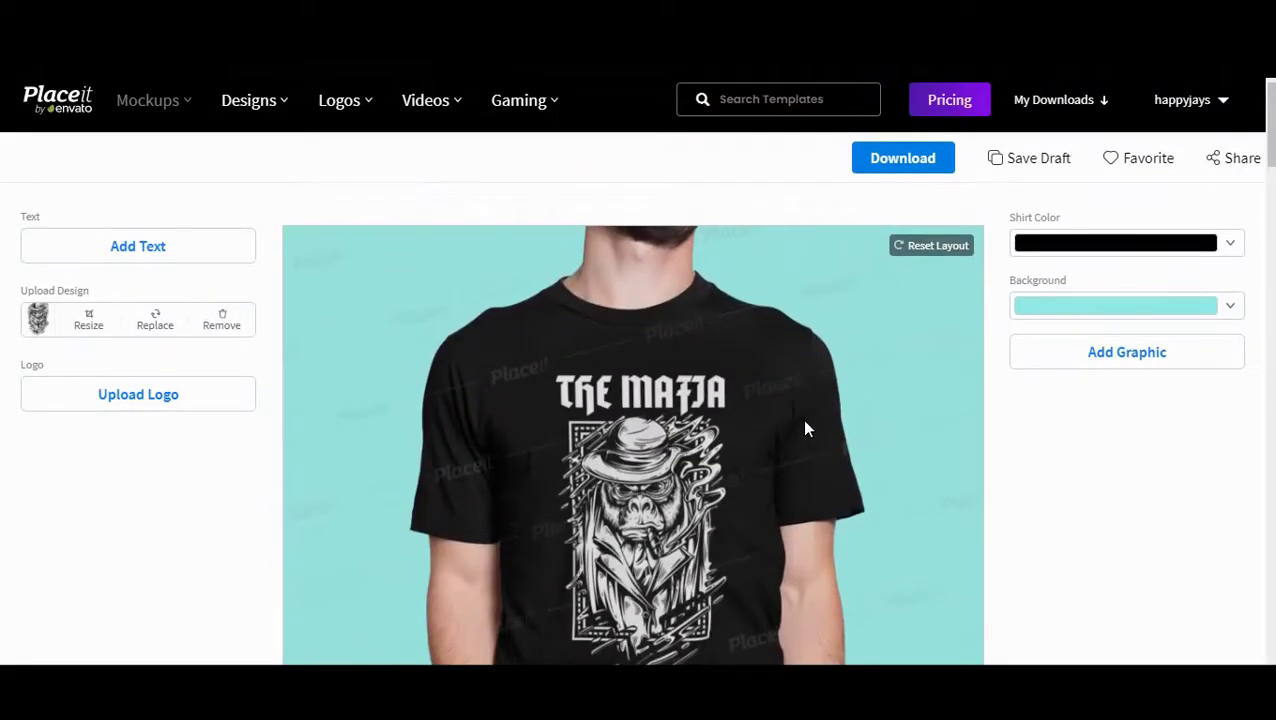
click(1231, 308)
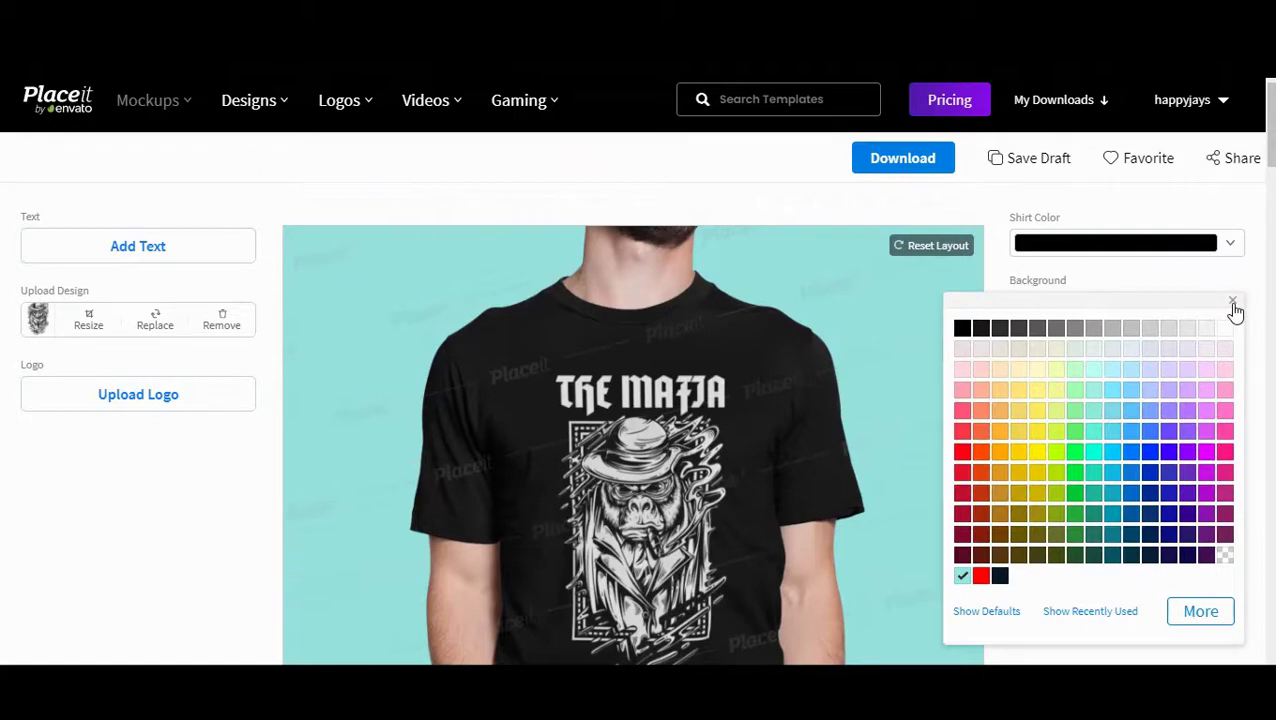
click(963, 455)
click(1116, 495)
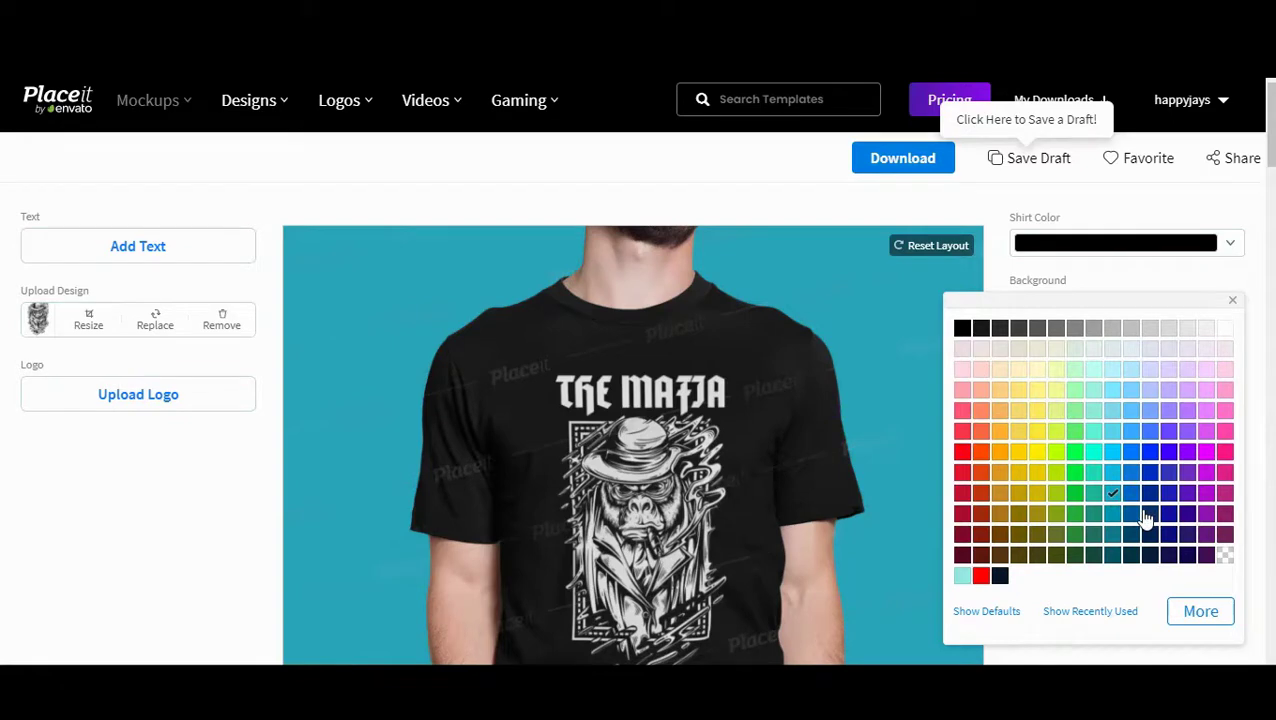
- Set the mockup background to the transparent swatch and close the palette
scroll(1180, 500, down, 2)
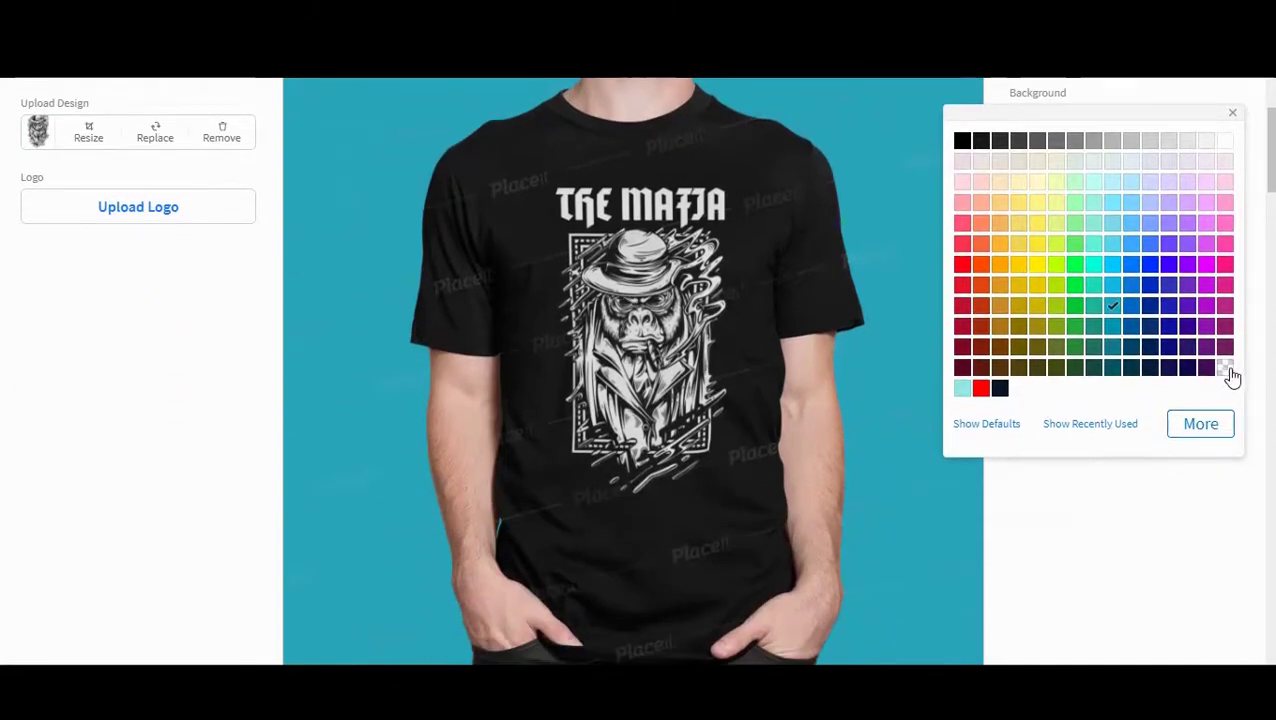
click(1226, 368)
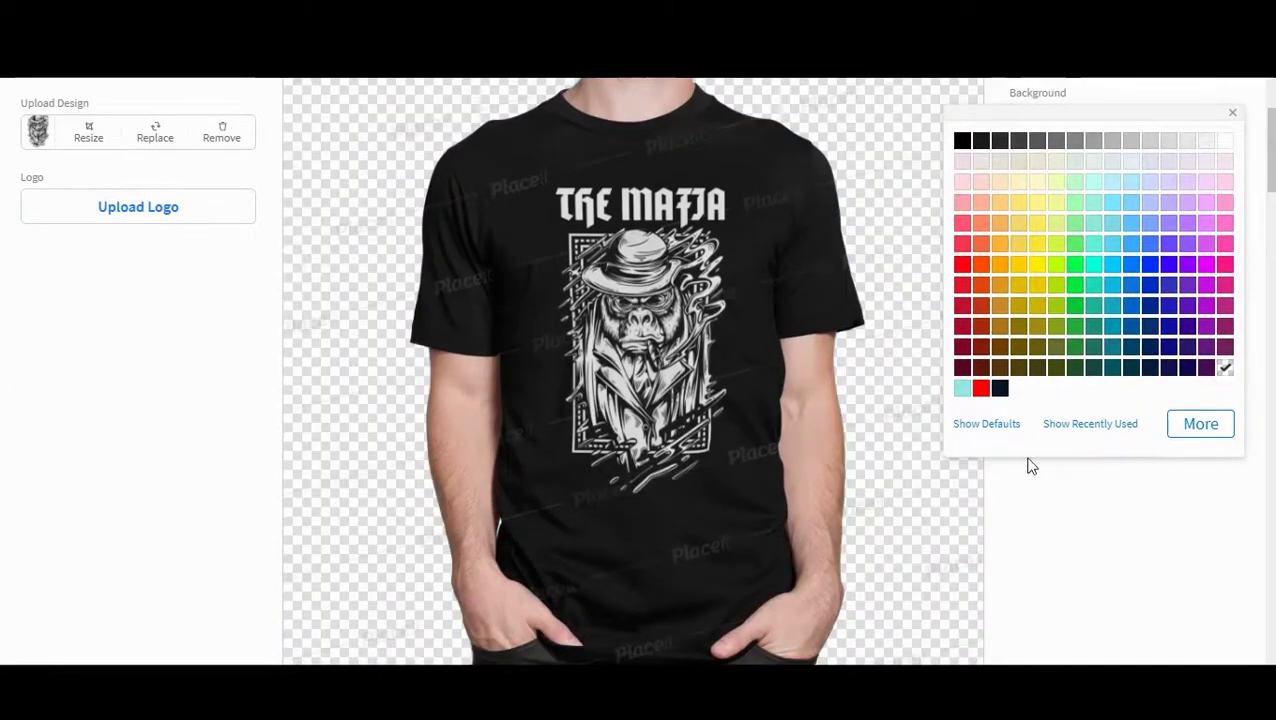
scroll(1022, 468, up, 1)
scroll(1030, 470, down, 2)
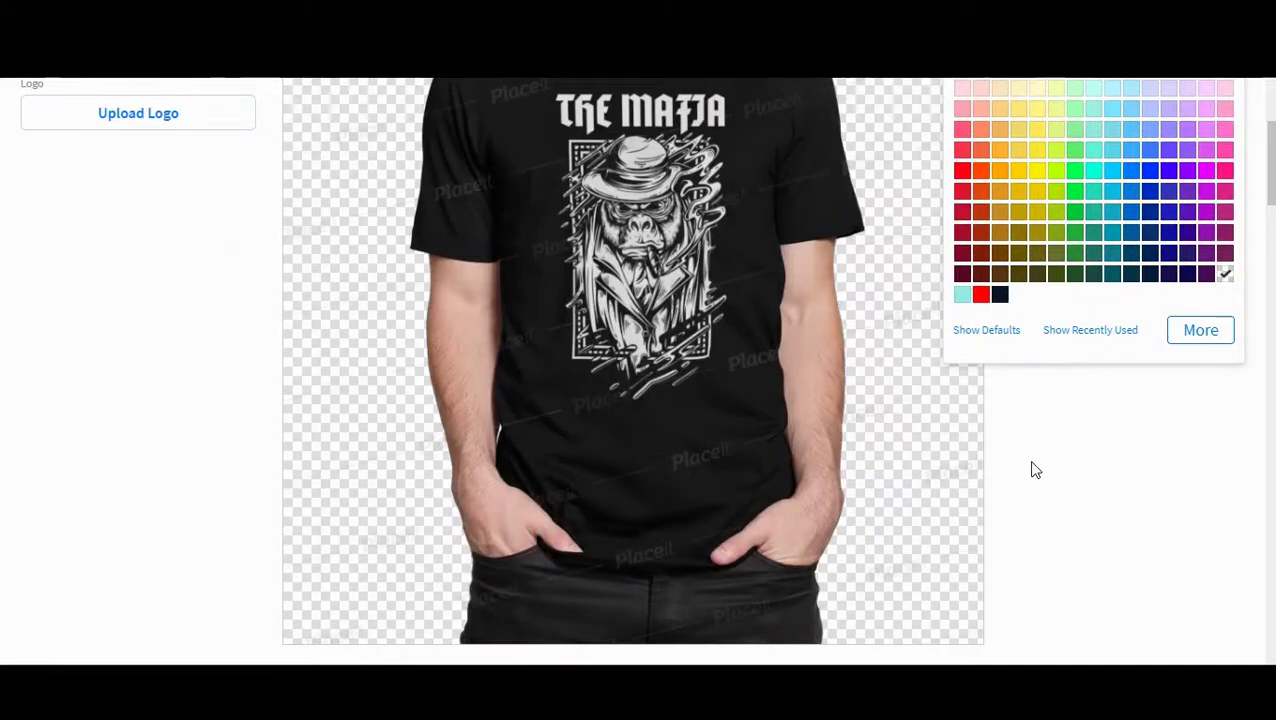
click(1028, 457)
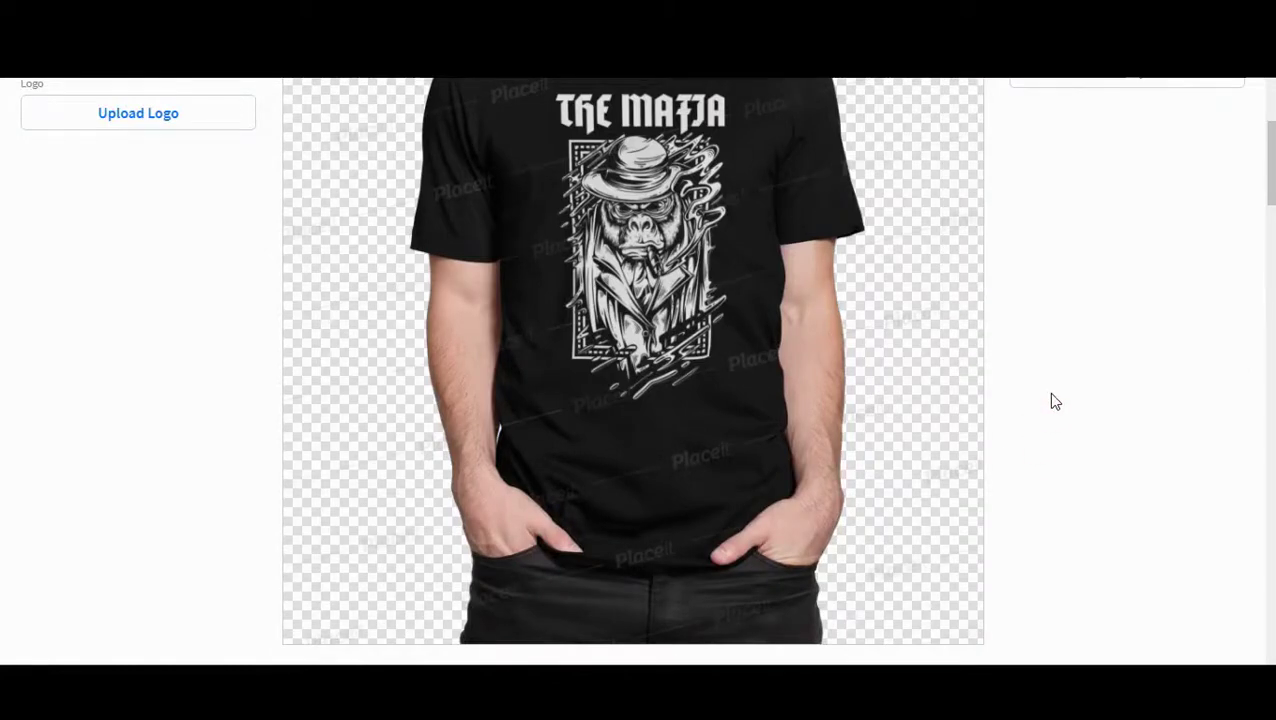
scroll(1148, 336, up, 3)
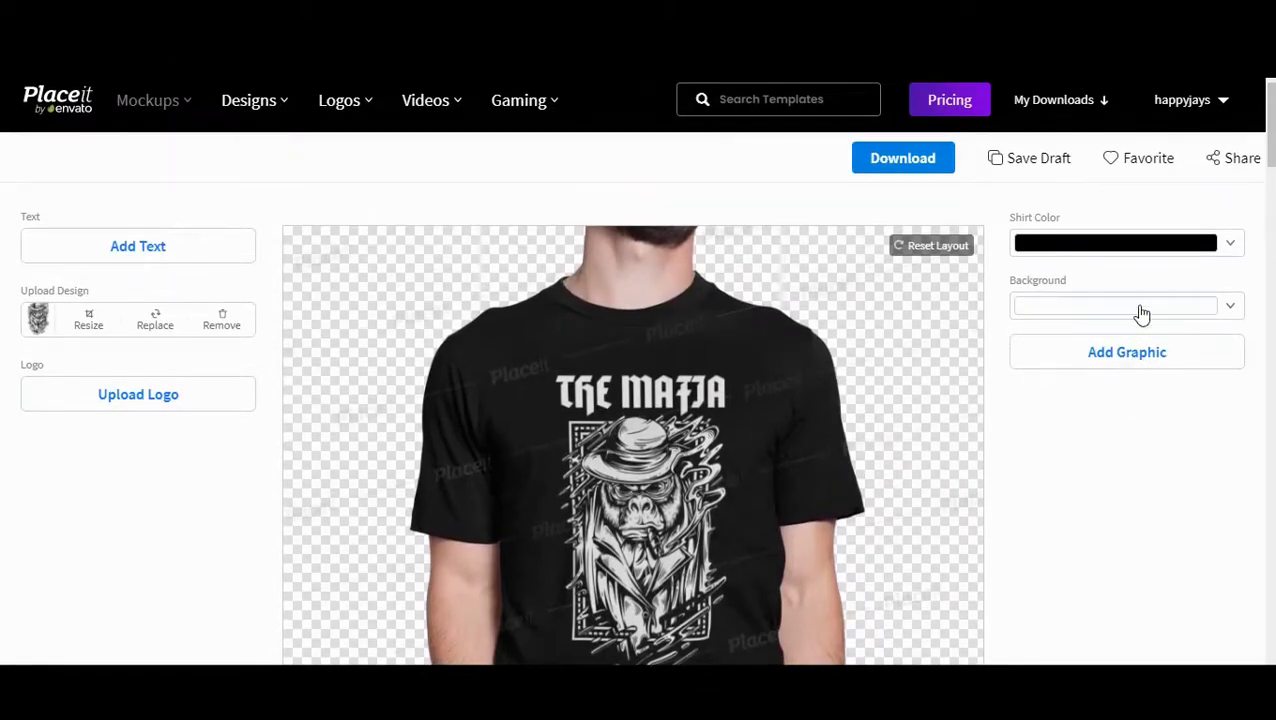
scroll(1062, 424, down, 4)
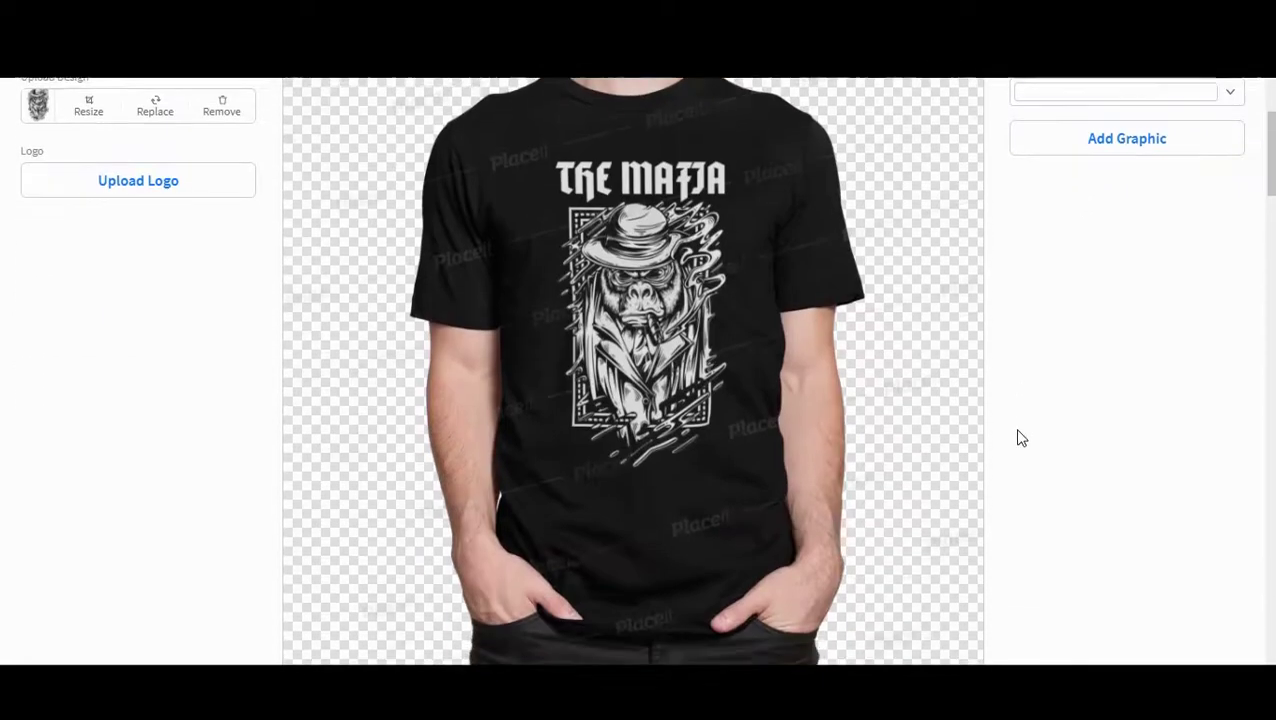
scroll(1020, 436, up, 4)
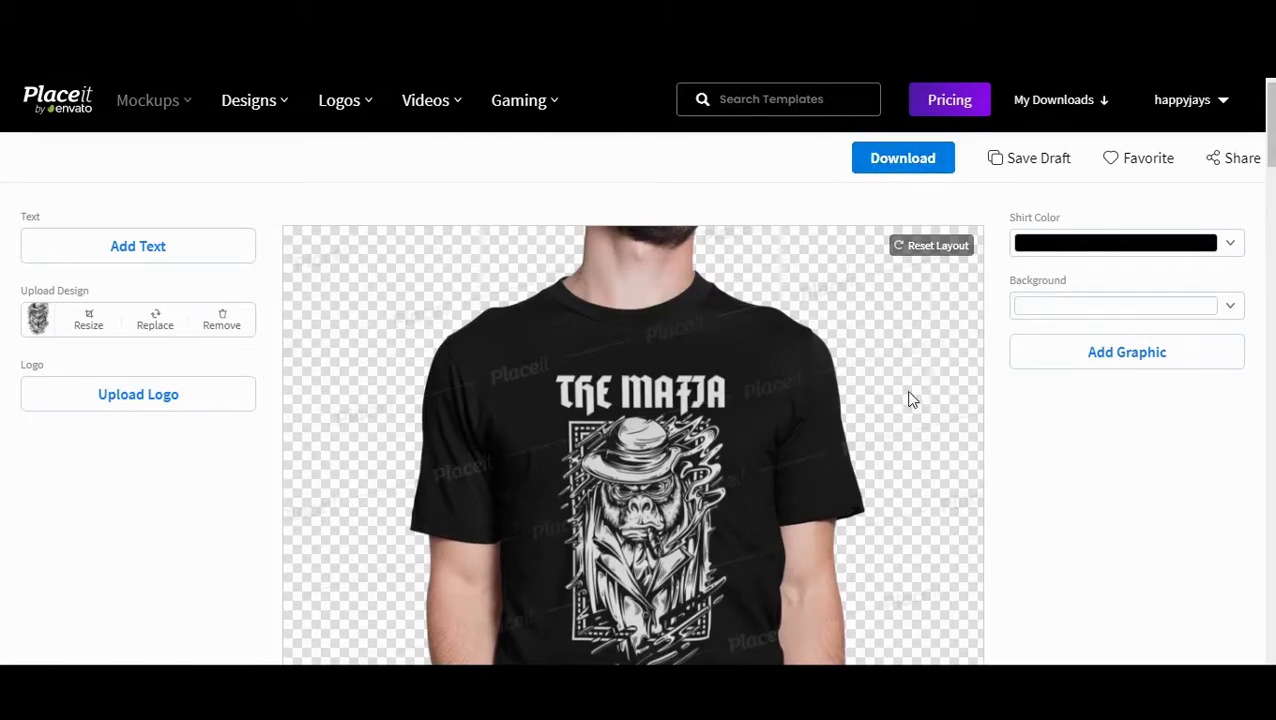
- Pick the red shirt swatch and confirm its hex value is #FF0013
click(1234, 246)
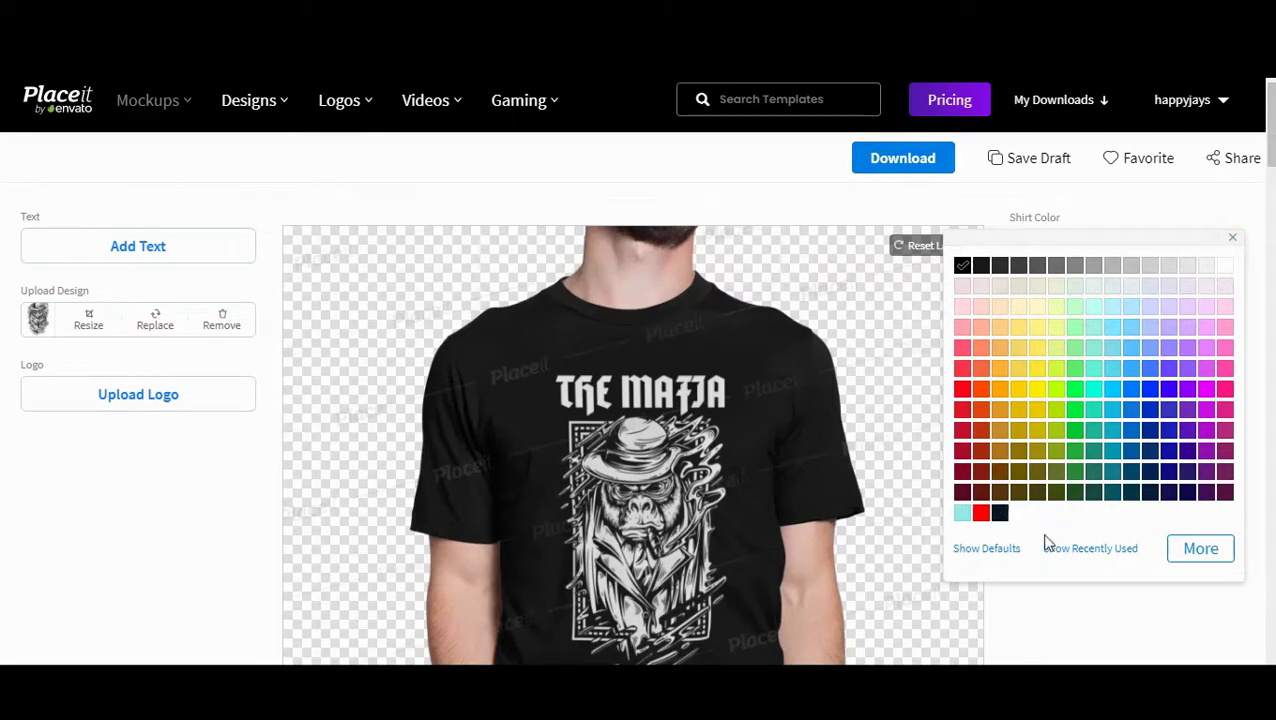
scroll(1055, 508, down, 1)
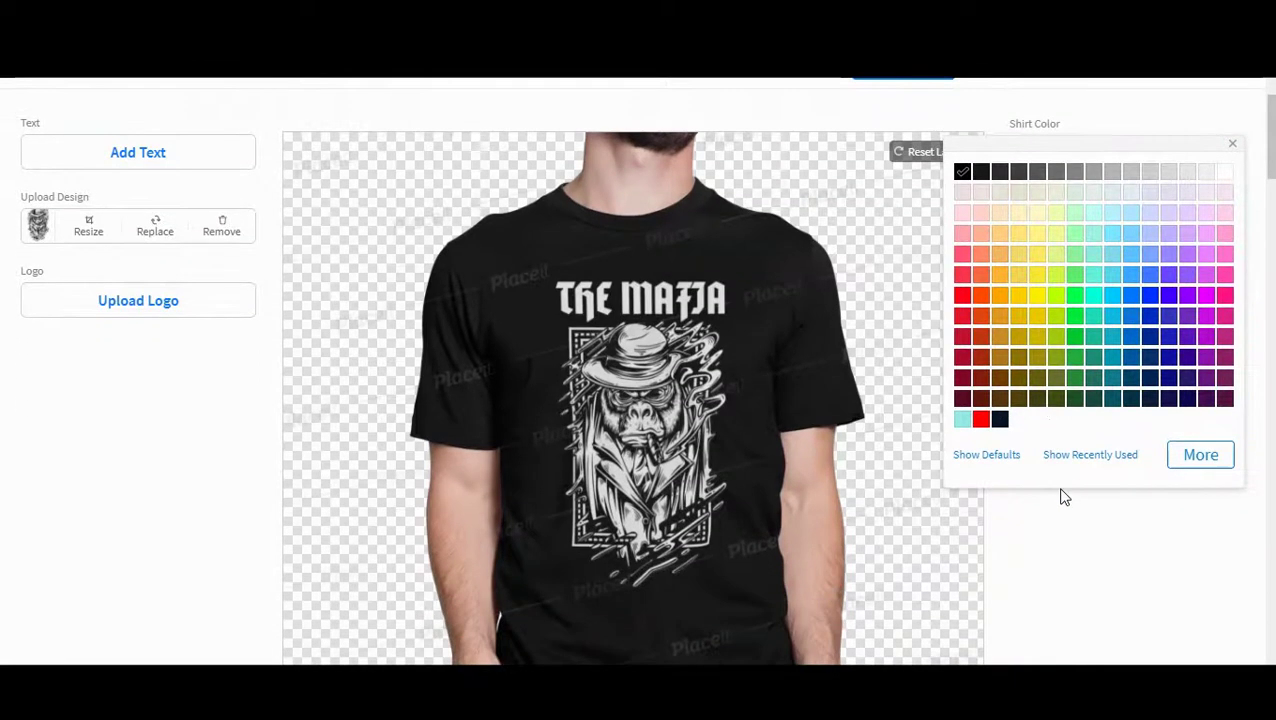
click(961, 298)
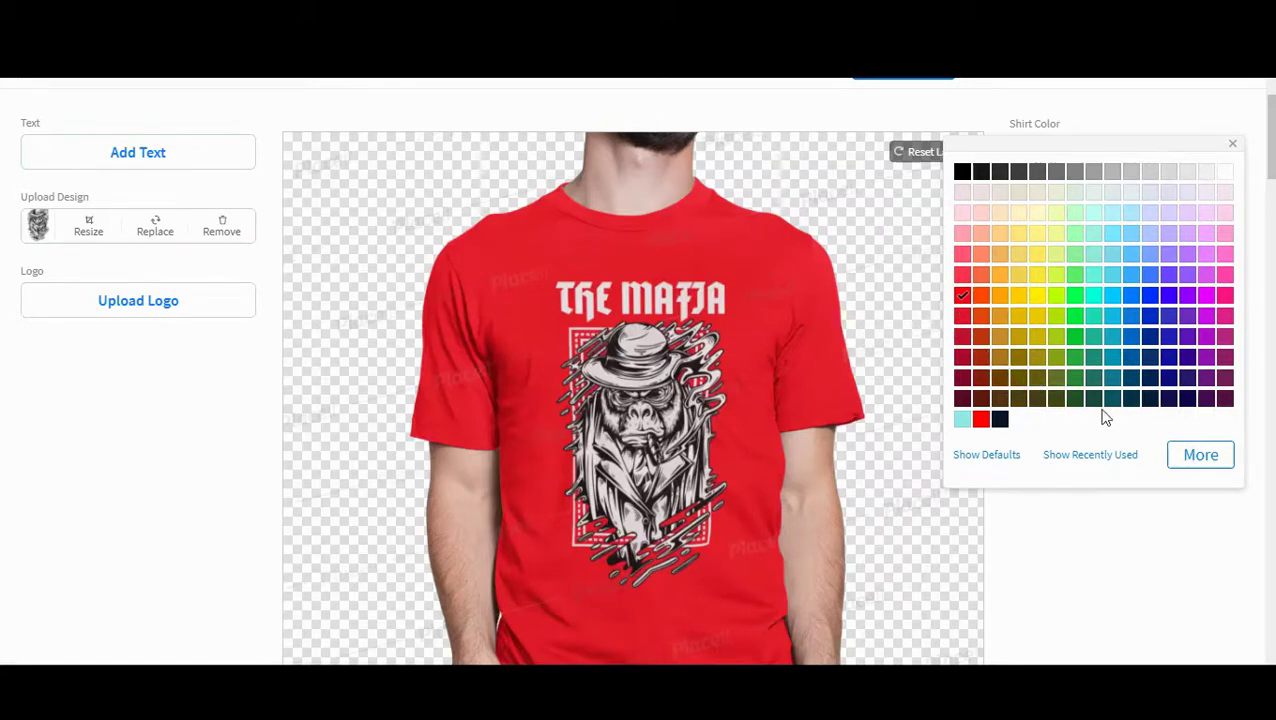
click(1192, 457)
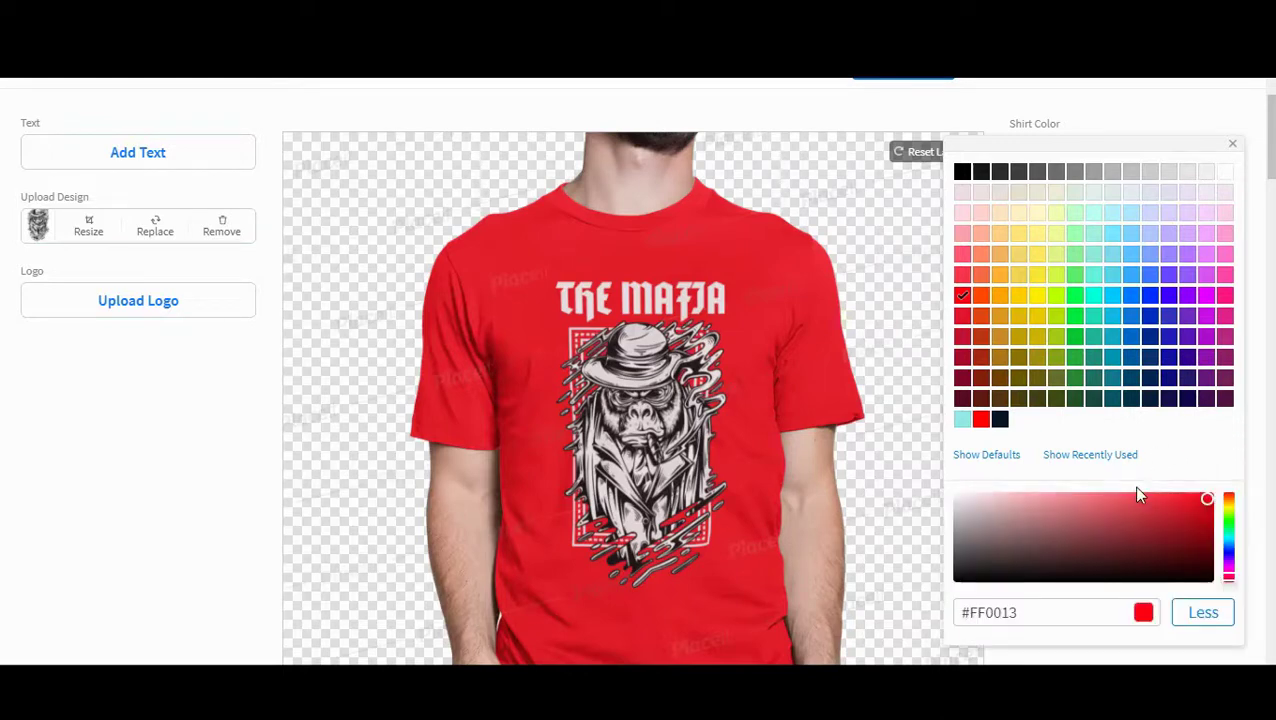
scroll(1137, 494, down, 1)
drag(1042, 520, 940, 514)
mouse_move(1041, 518)
mouse_down()
mouse_move(885, 514)
mouse_move(1030, 524)
mouse_up()
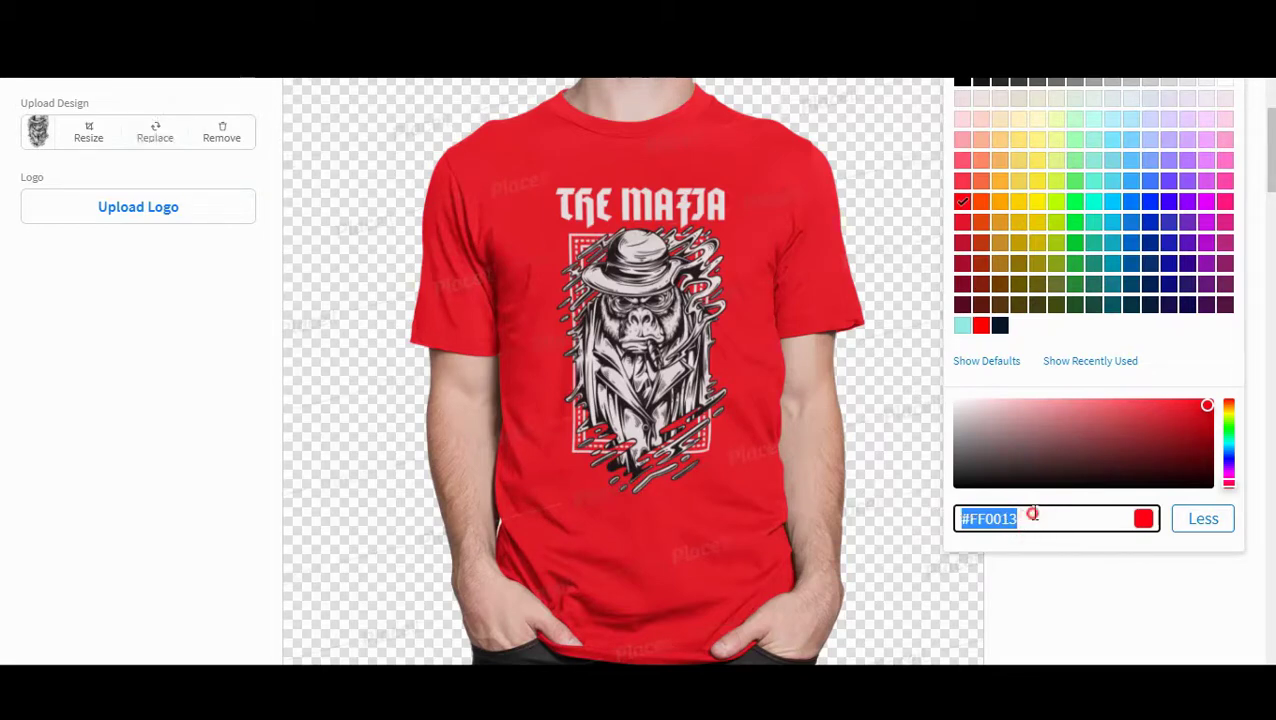
click(1120, 580)
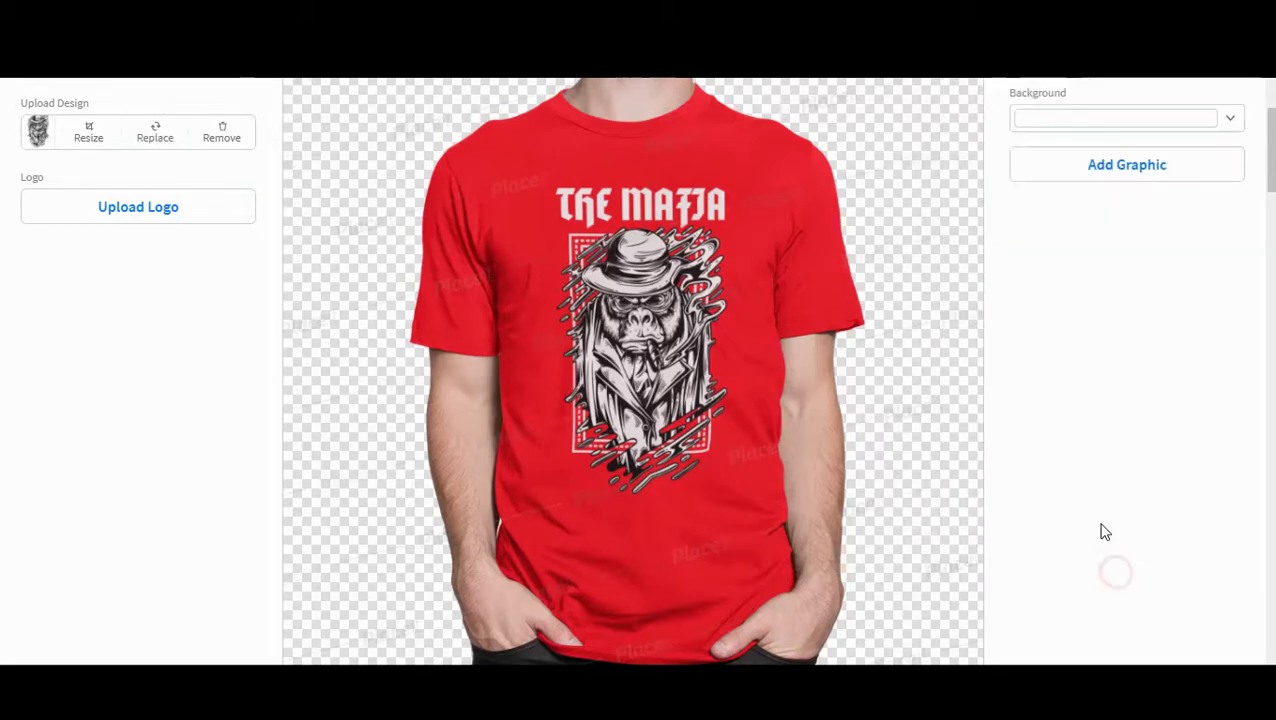
- Scroll the editor down to the 'More Templates with This Model!' row
scroll(662, 393, down, 5)
scroll(732, 379, up, 8)
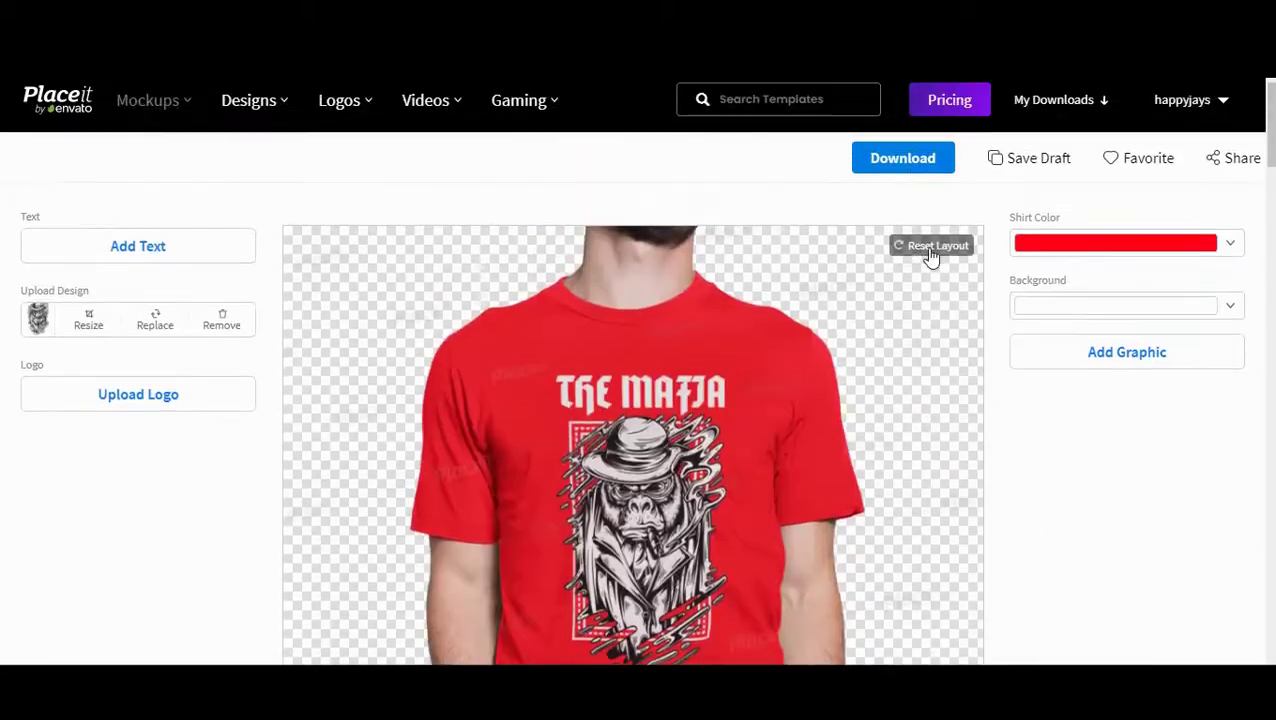
scroll(1071, 484, down, 1)
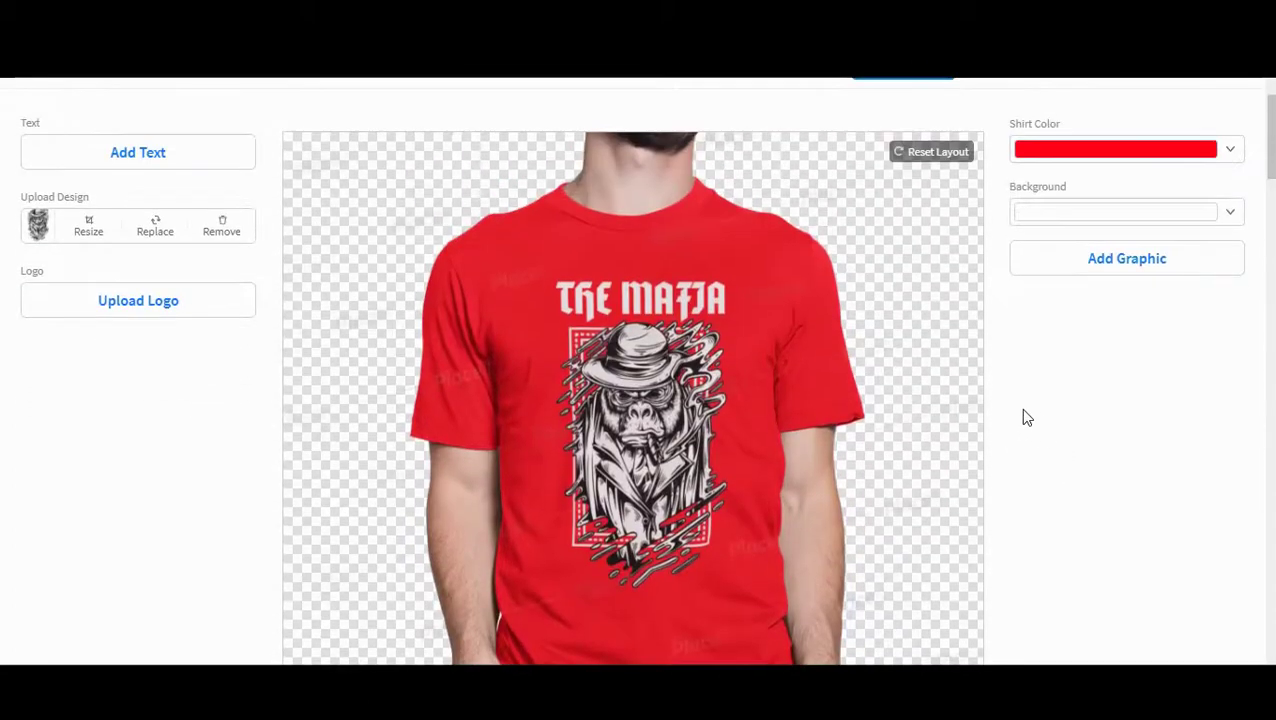
scroll(855, 356, up, 1)
scroll(829, 365, down, 6)
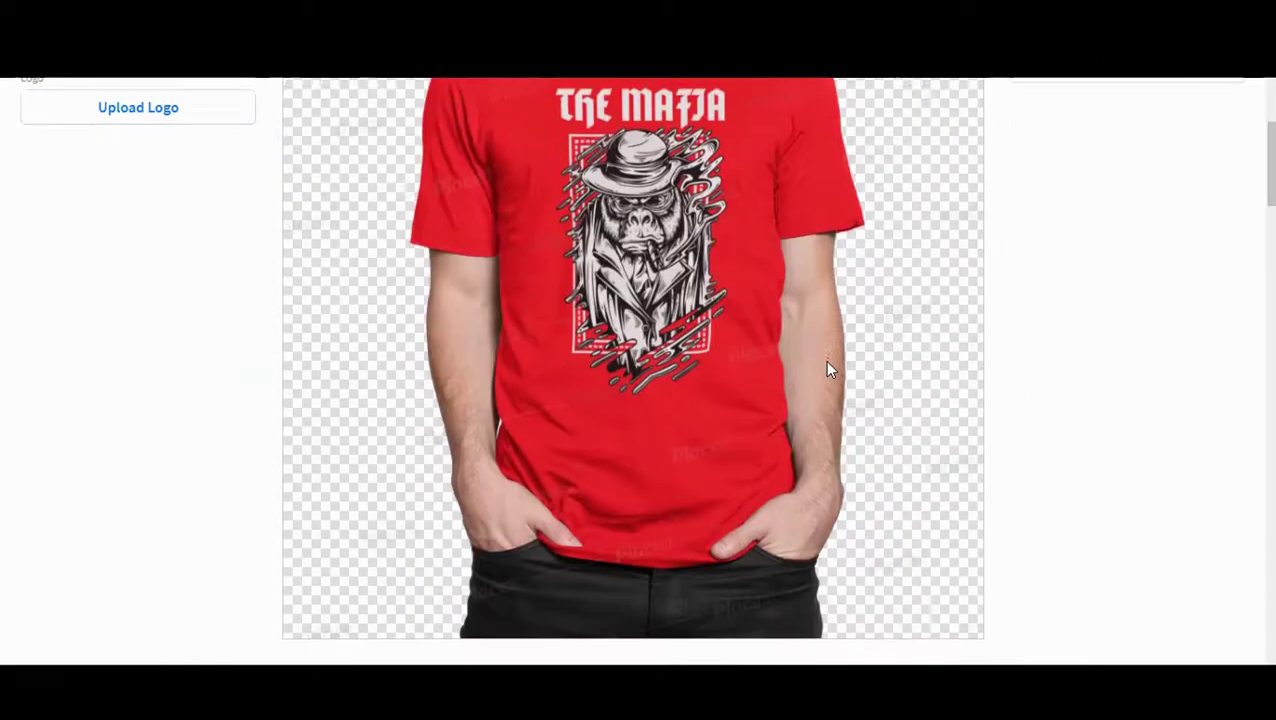
scroll(843, 370, up, 4)
scroll(845, 372, up, 2)
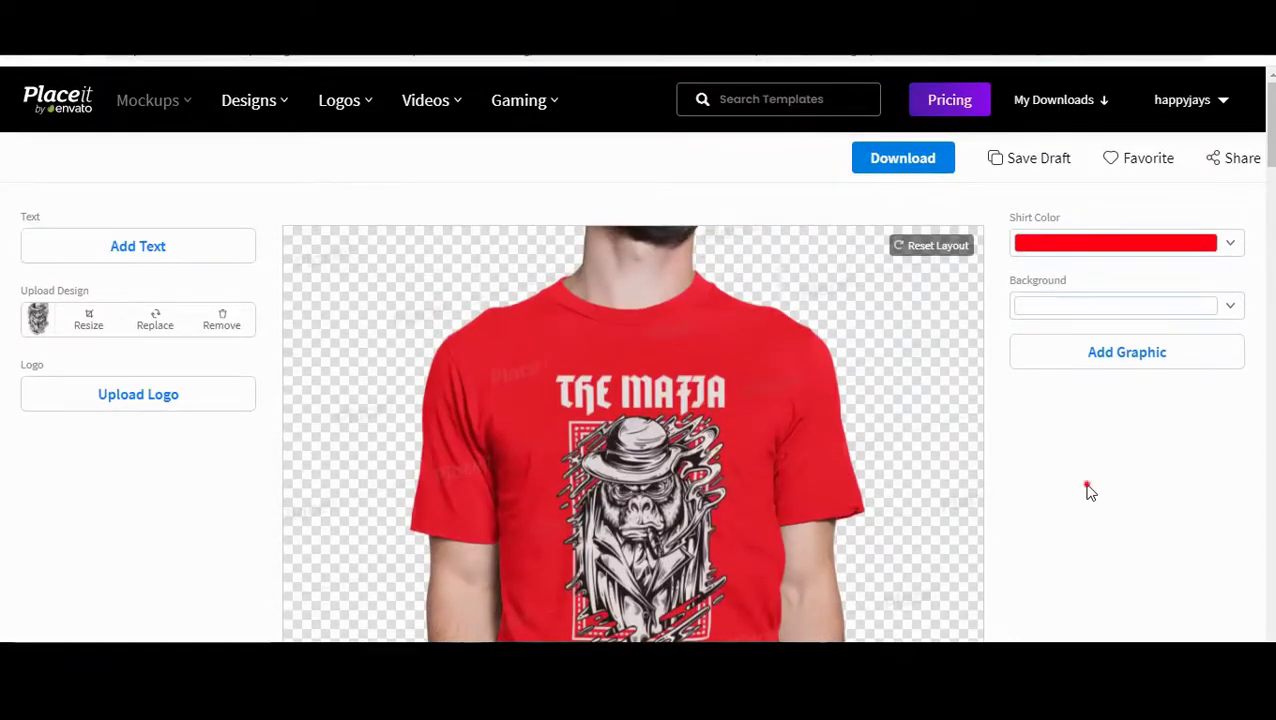
scroll(982, 470, down, 3)
scroll(815, 420, up, 2)
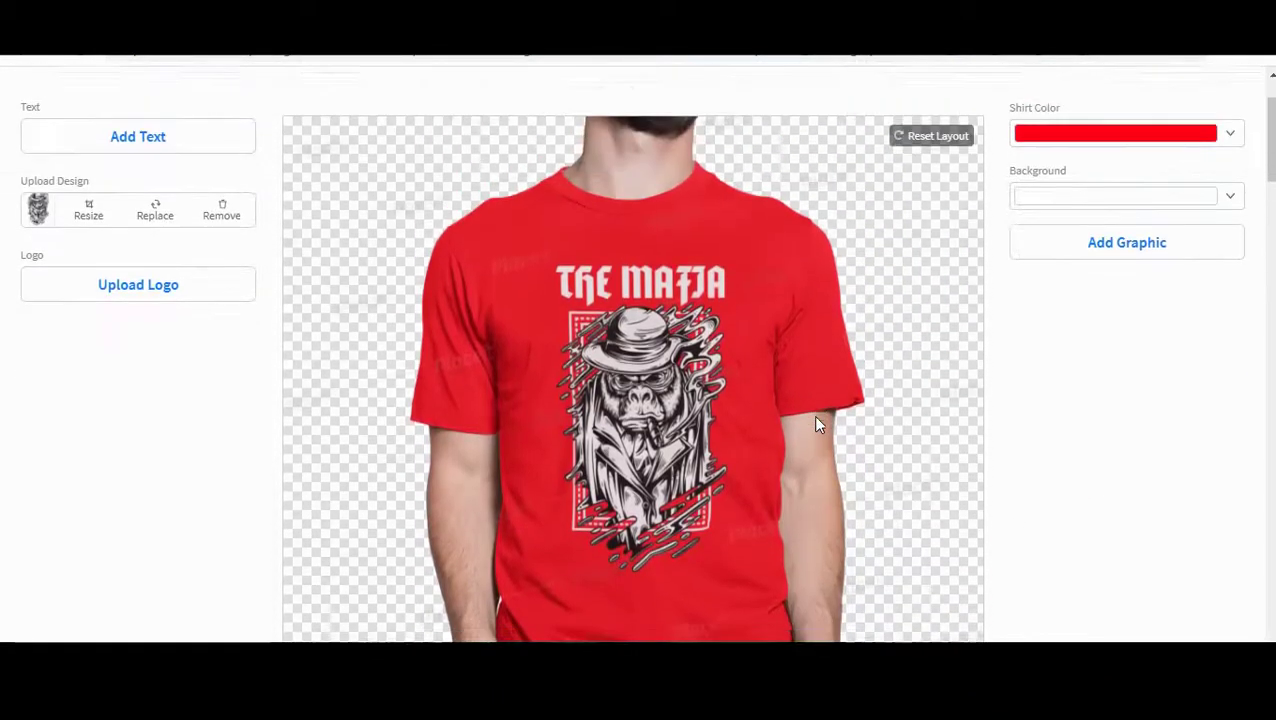
scroll(820, 422, down, 9)
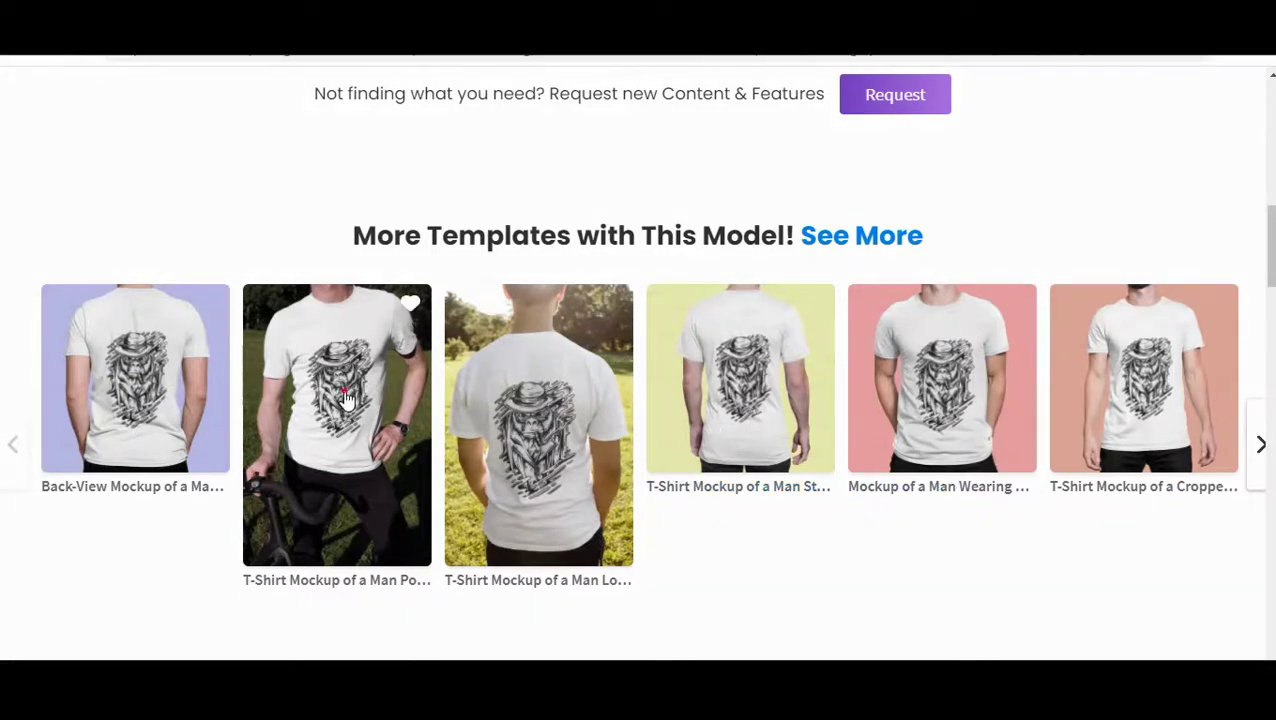
- Open the outdoor man-with-bicycle mockup template
click(357, 529)
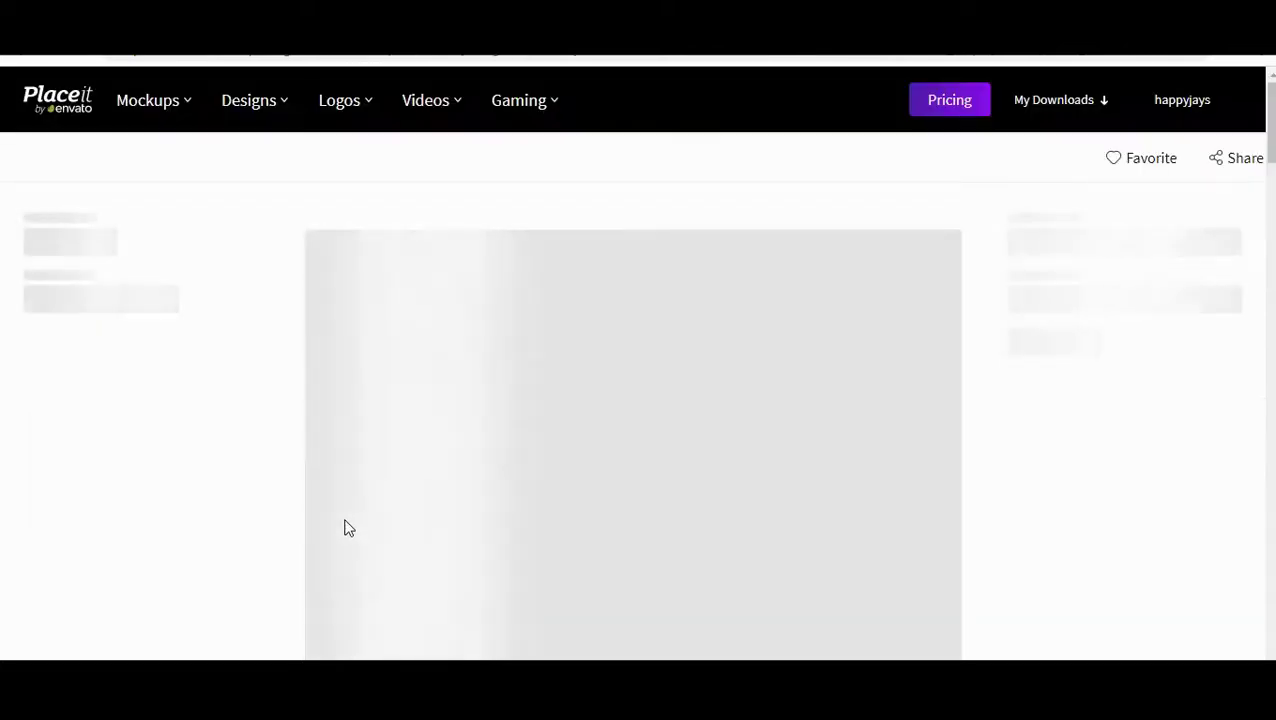
scroll(1080, 446, down, 2)
scroll(1059, 447, up, 2)
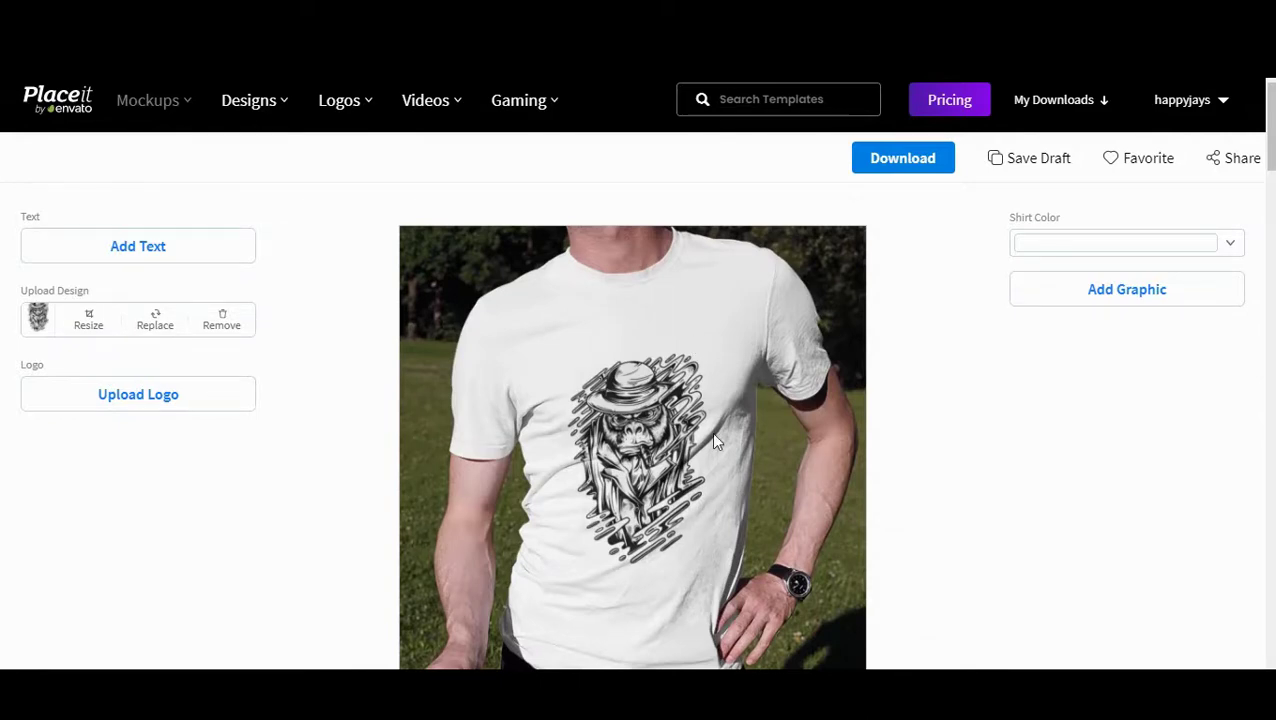
- Change this mockup's shirt colour to dark navy
mouse_move(183, 128)
click(1232, 244)
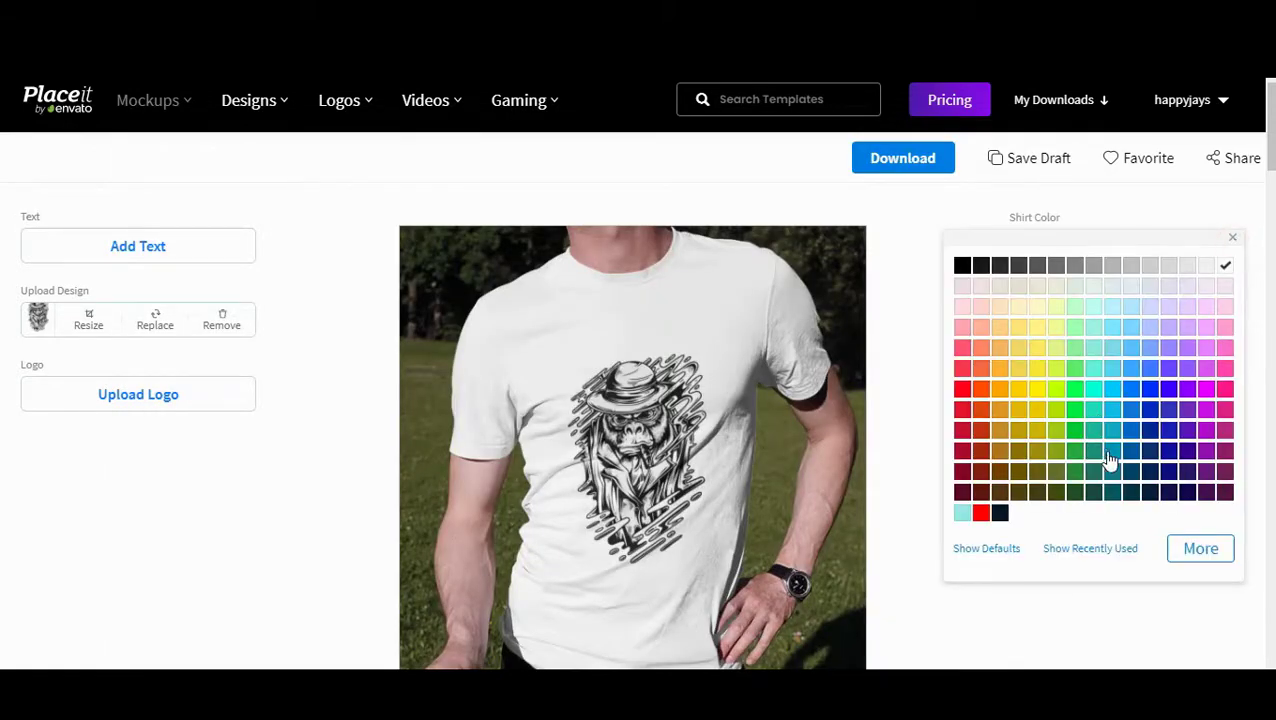
click(1152, 492)
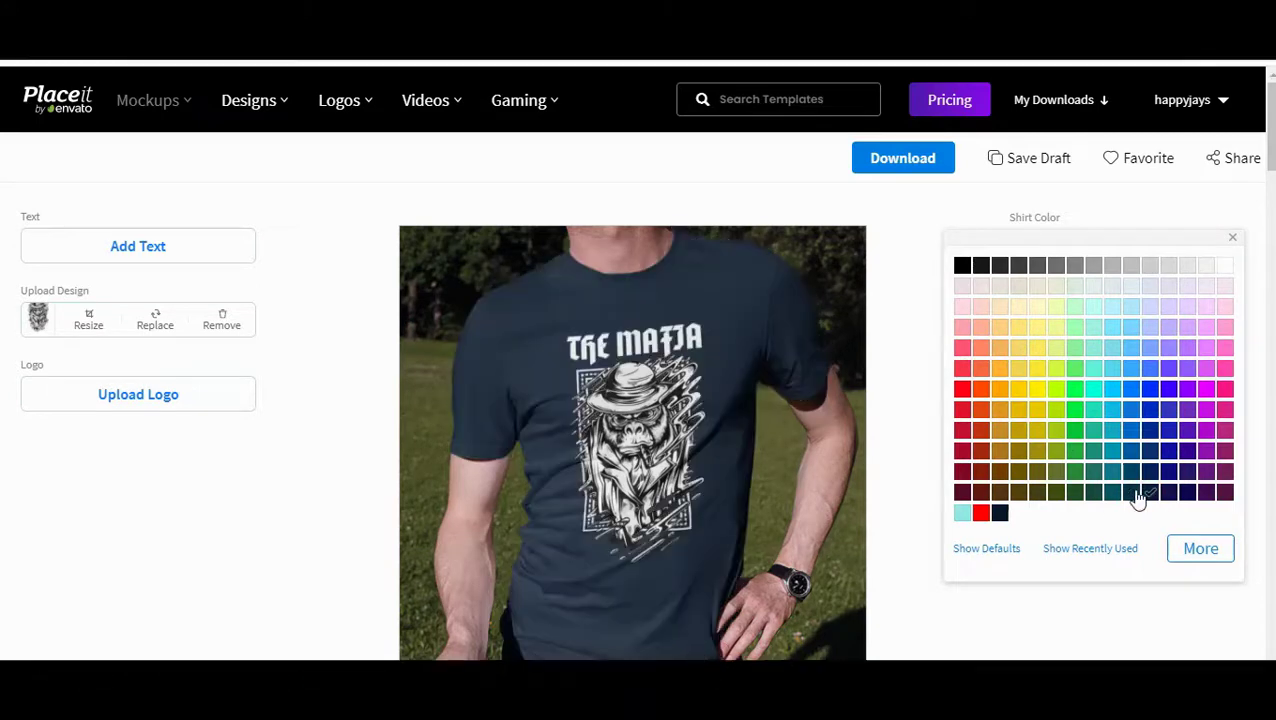
scroll(699, 477, down, 1)
scroll(699, 477, down, 1)
scroll(649, 348, up, 1)
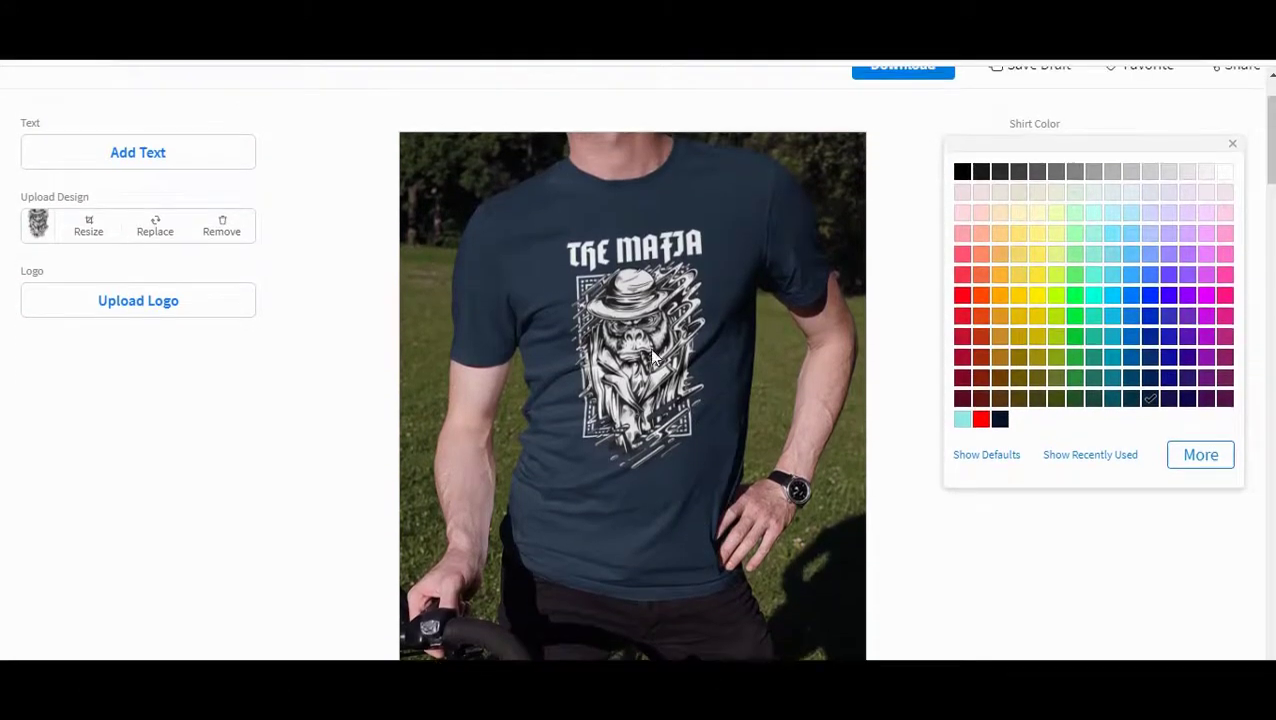
click(1045, 605)
scroll(948, 453, up, 1)
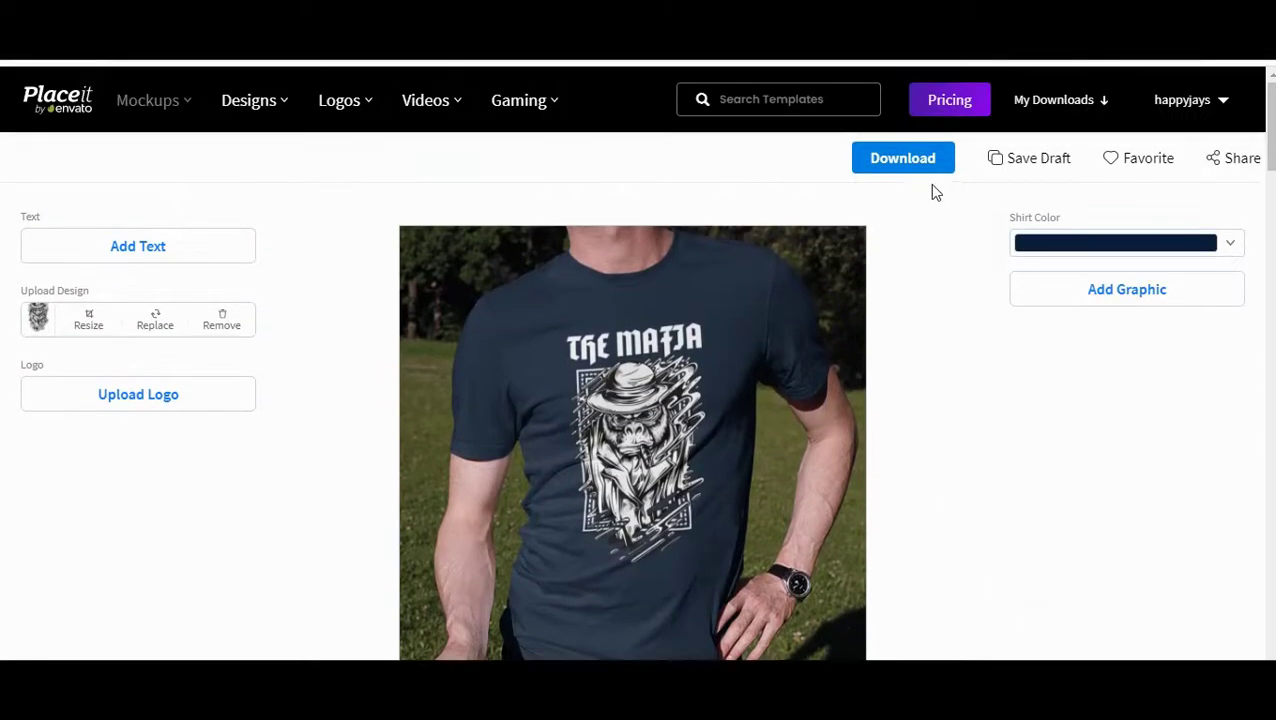
scroll(476, 350, down, 4)
scroll(478, 345, up, 4)
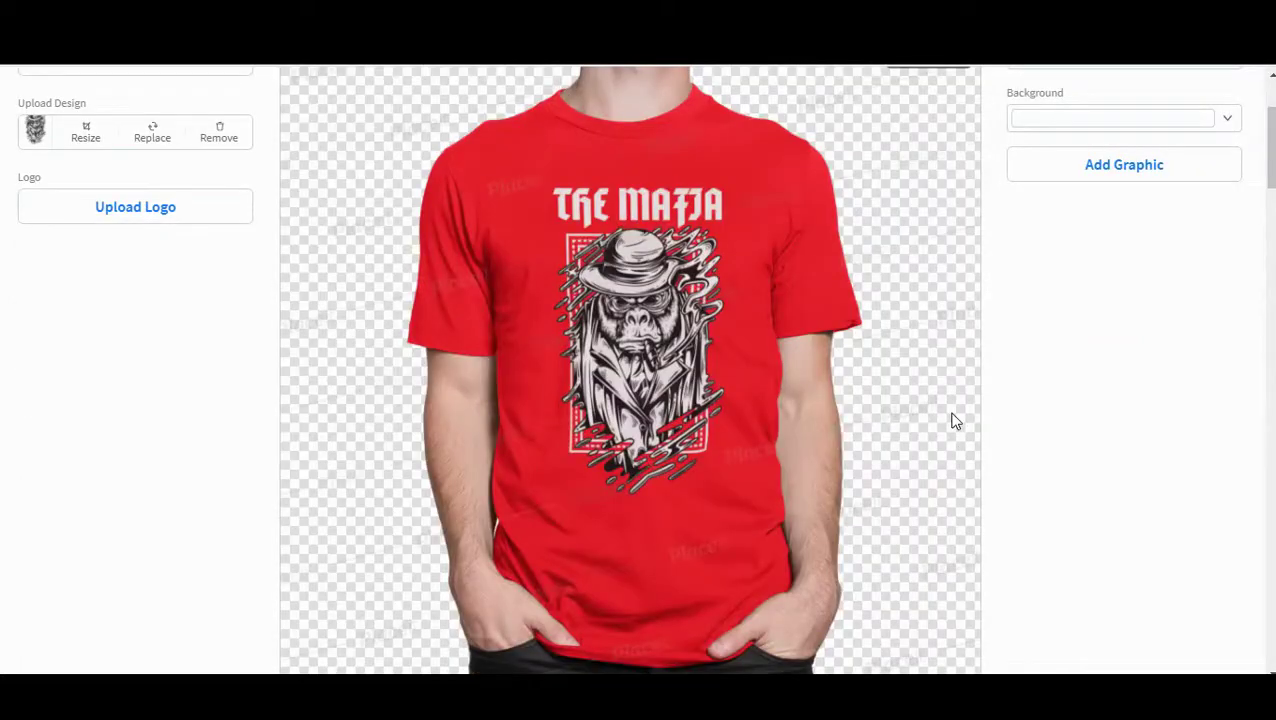
- On the transparent-backdrop studio mockup, pick the black shirt swatch
scroll(956, 421, up, 3)
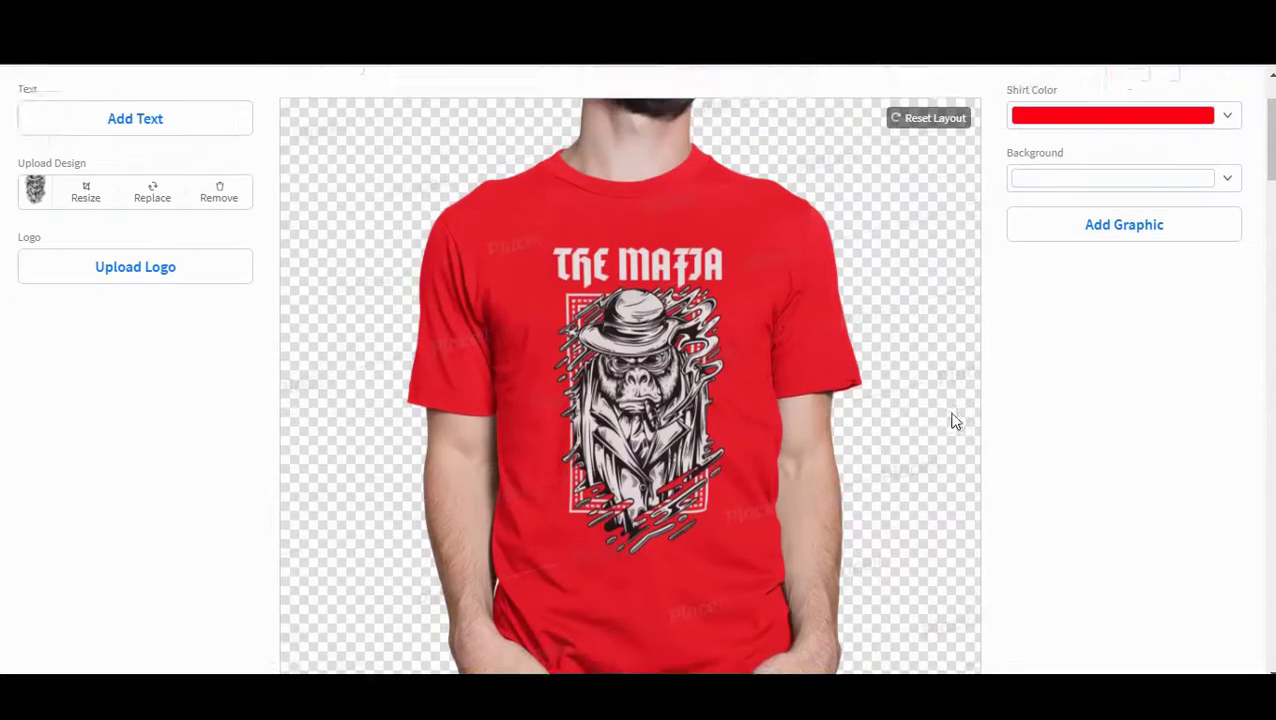
scroll(958, 428, down, 3)
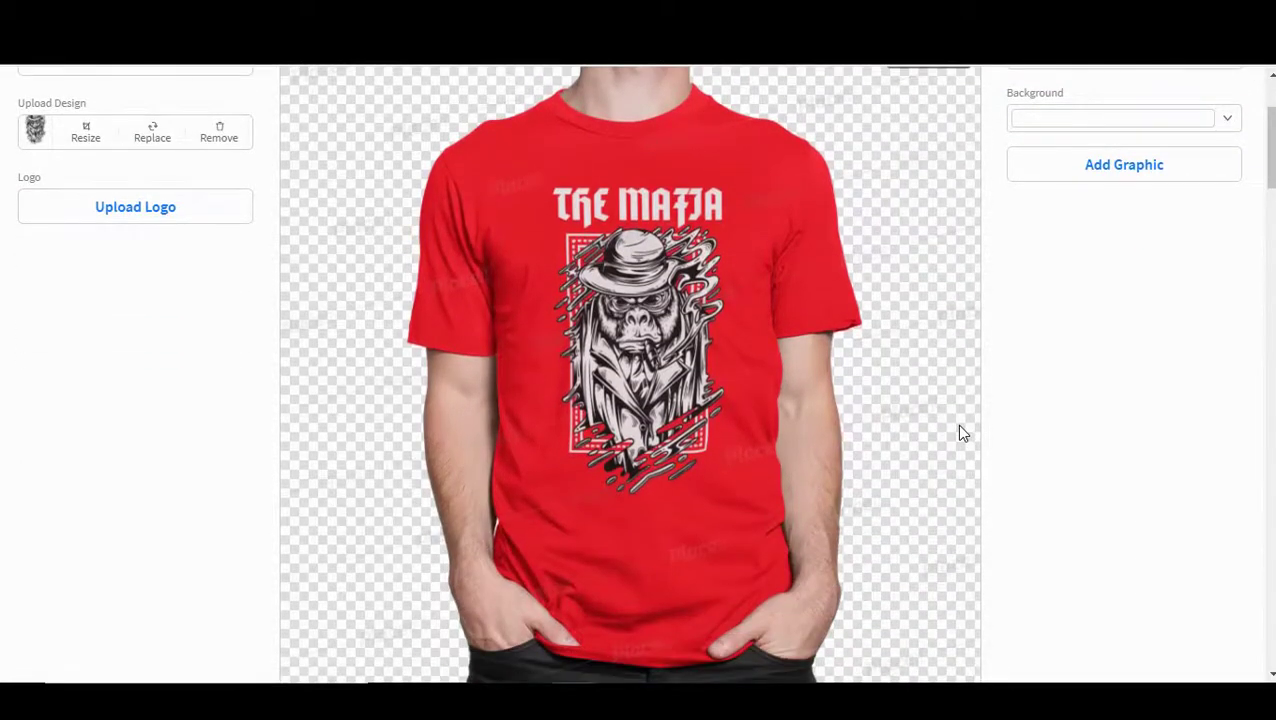
scroll(958, 432, up, 2)
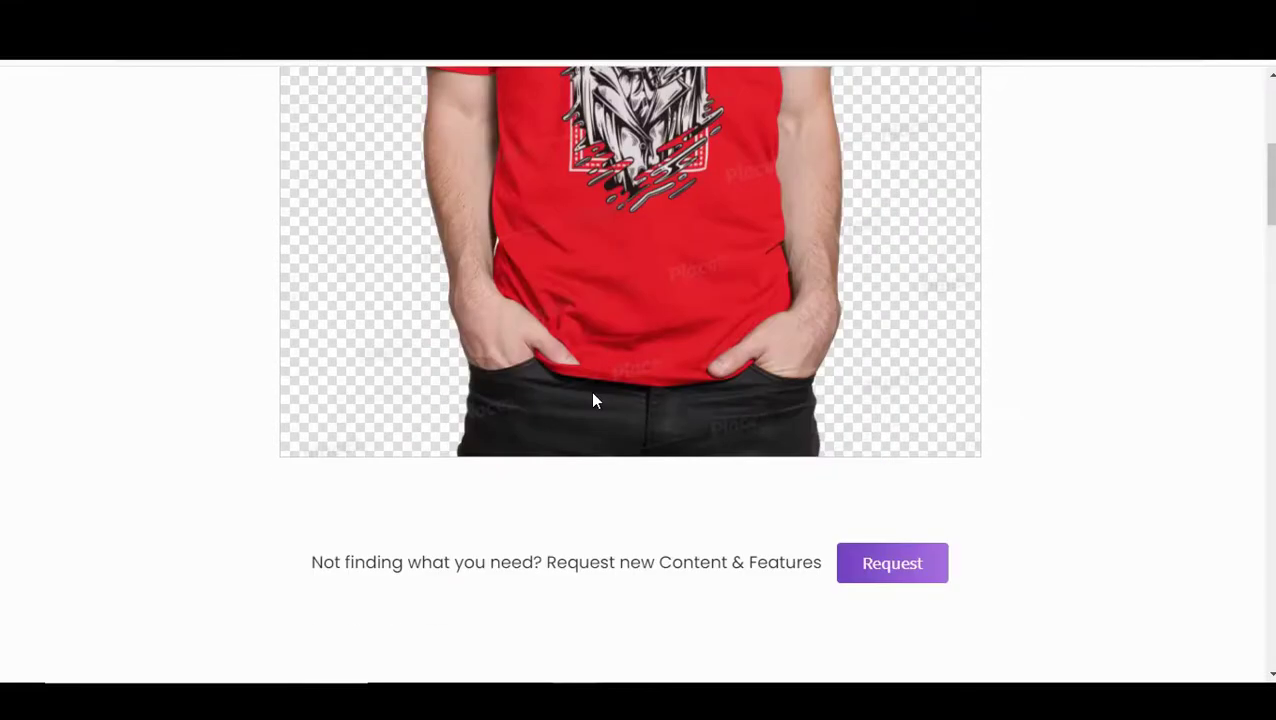
scroll(600, 400, up, 5)
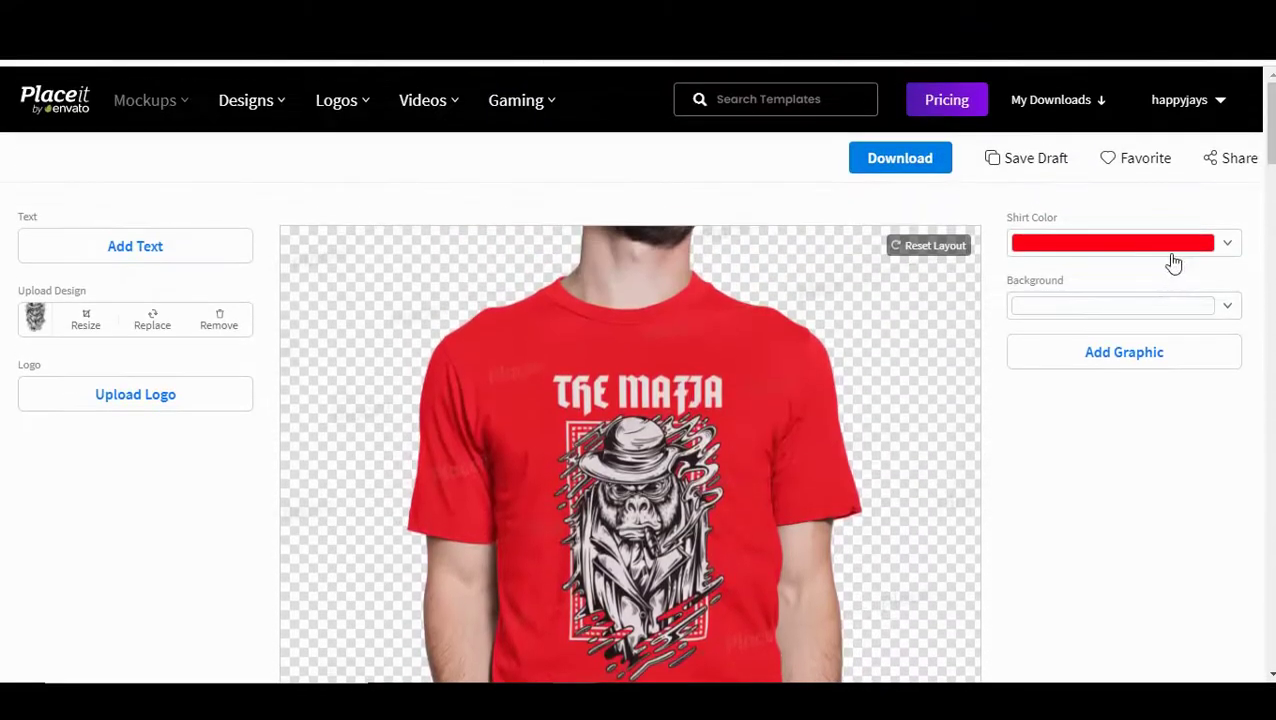
click(1226, 246)
click(960, 265)
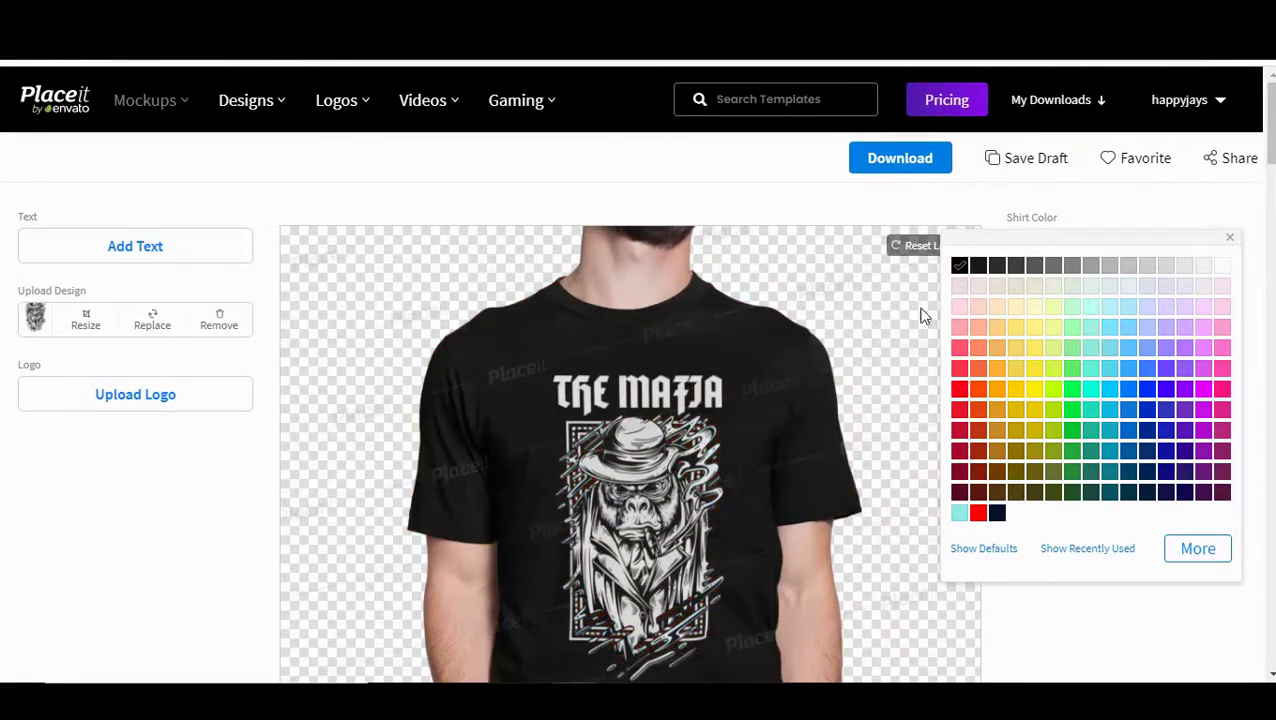
scroll(823, 342, down, 3)
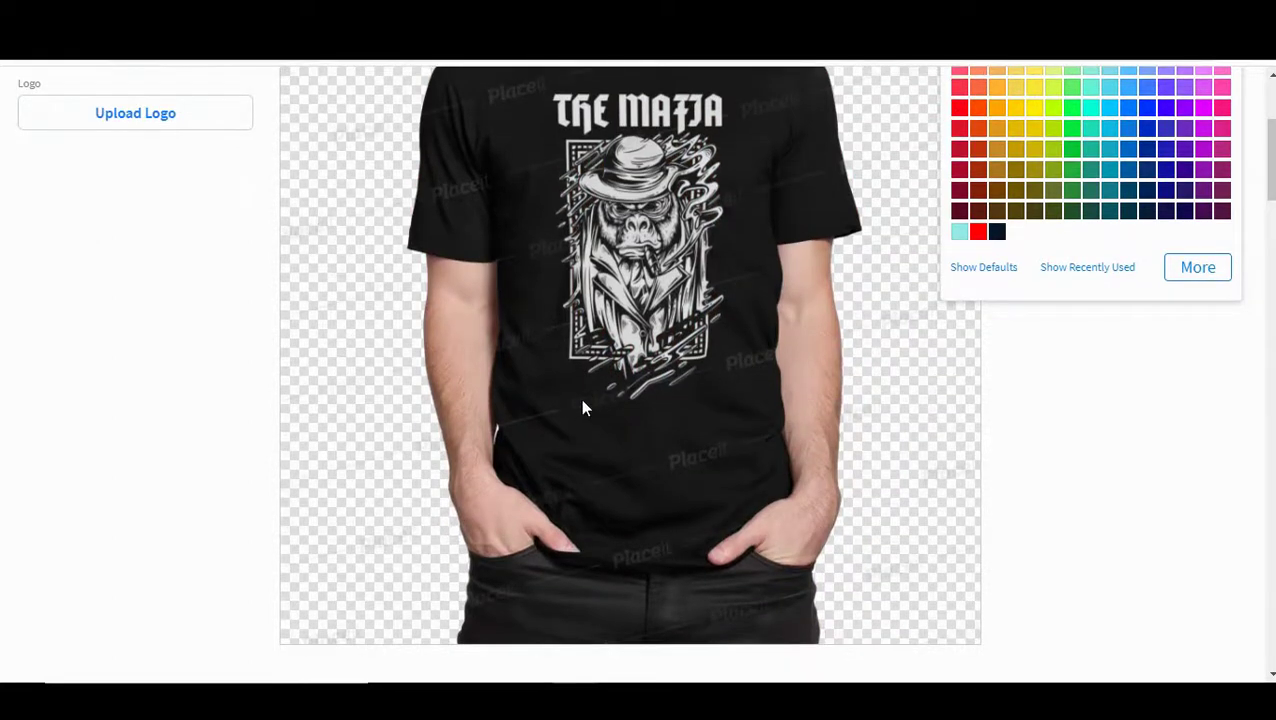
scroll(643, 482, up, 3)
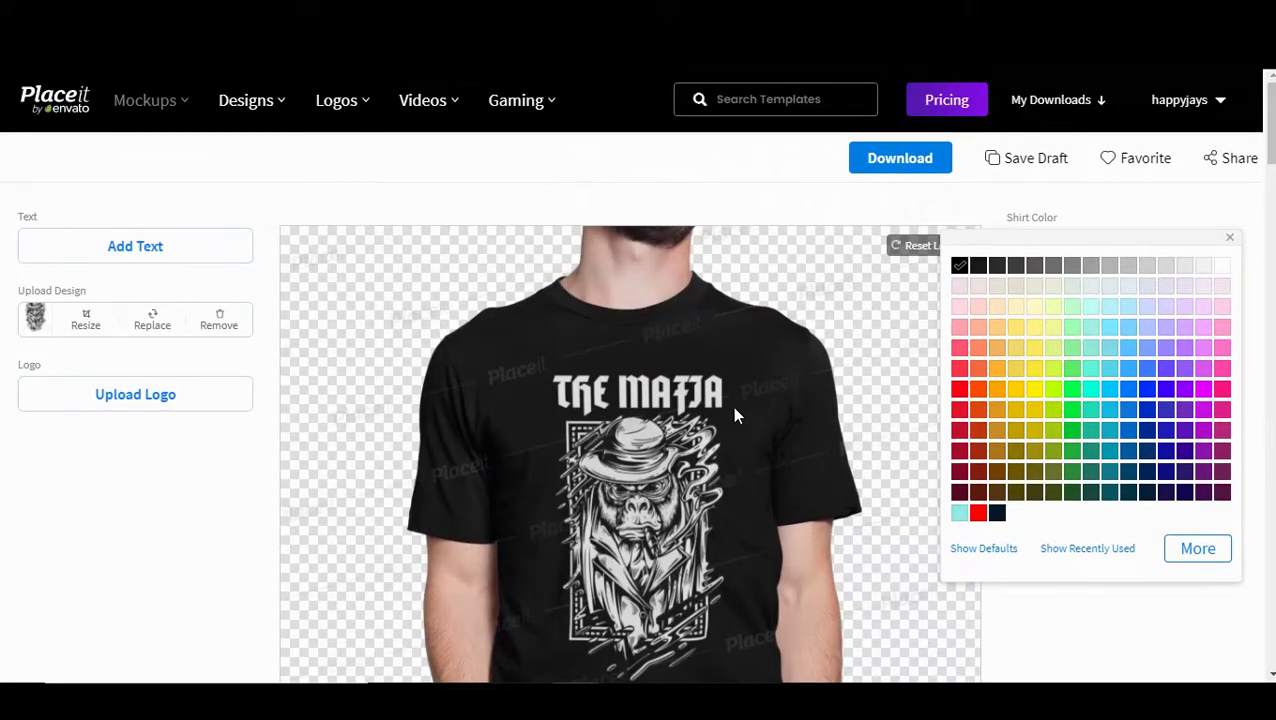